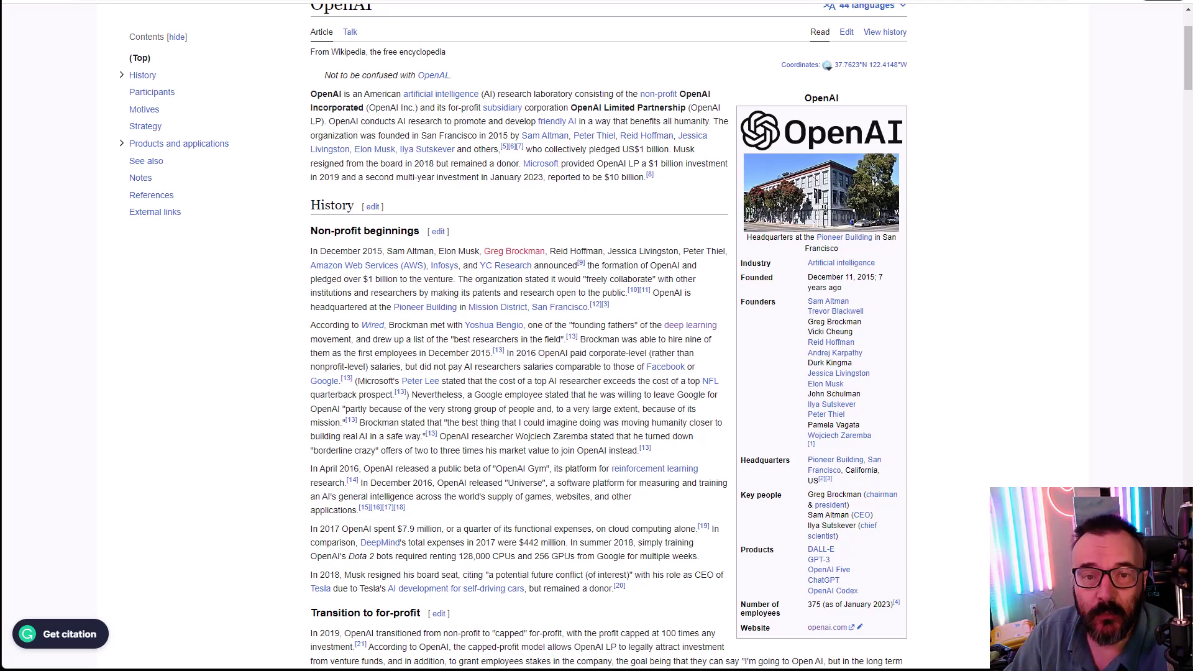
# - Read further down the OpenAI article, then switch to the ChatGPT Arctic weather conversation
pyautogui.press('pagedown')
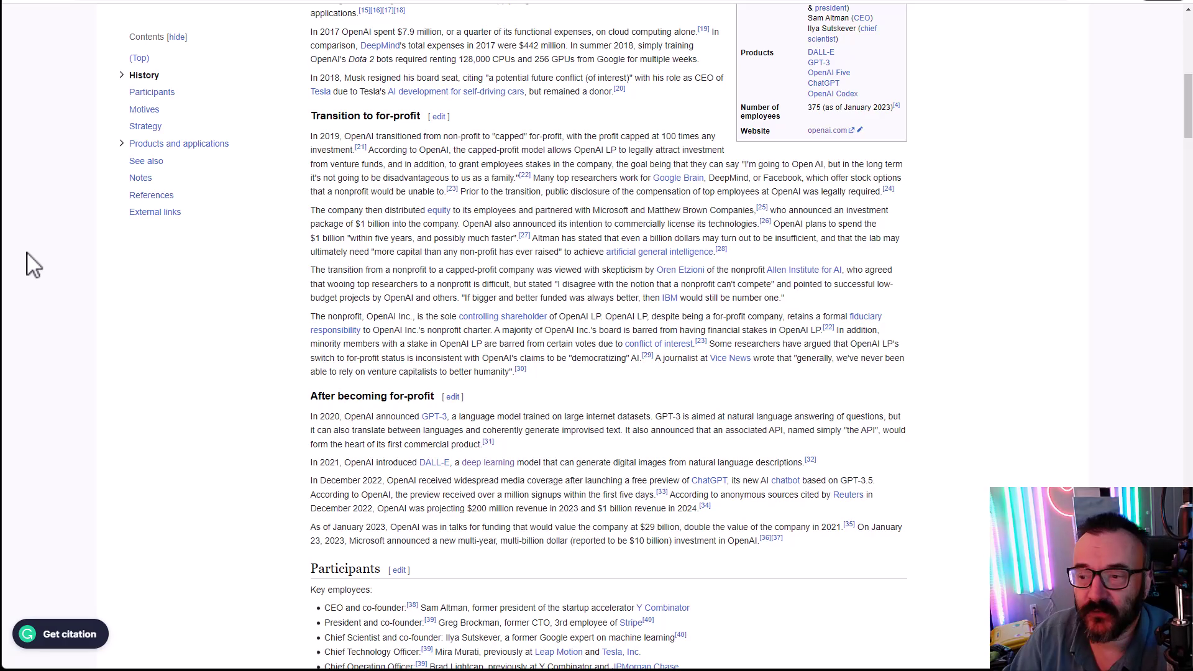
pyautogui.hotkey('ctrl', 'Tab')
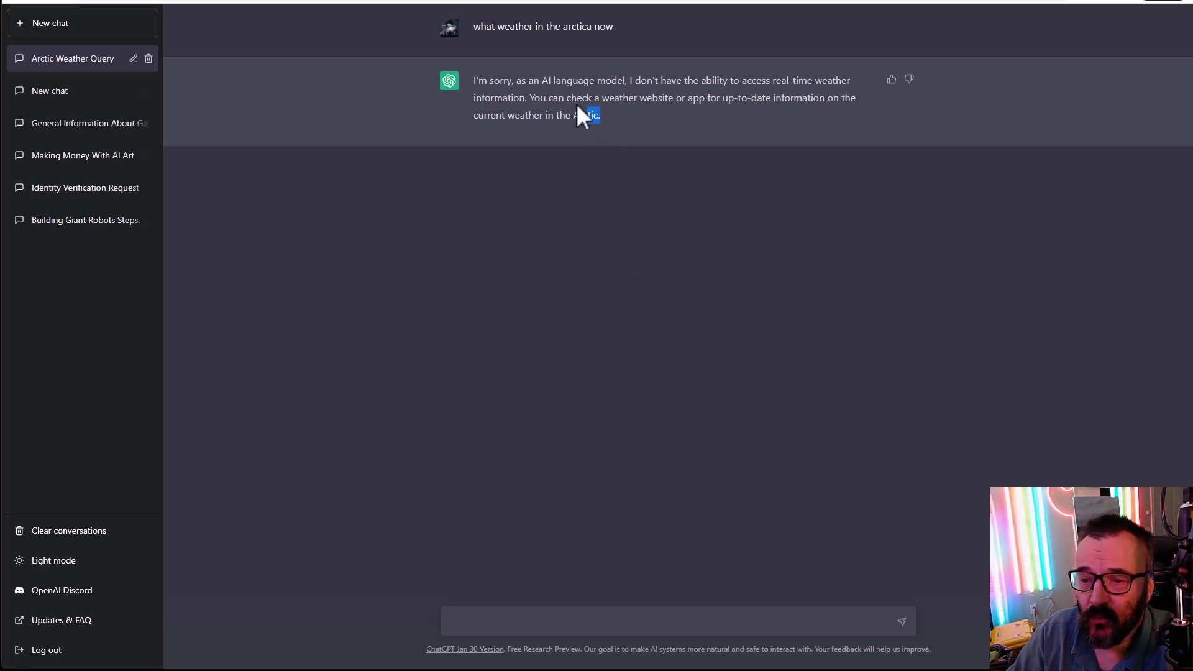
# - Open the saved chat about choosing between two identical apples from the sidebar
pyautogui.moveTo(578, 107); pyautogui.dragTo(474, 77)
pyautogui.click(555, 100)
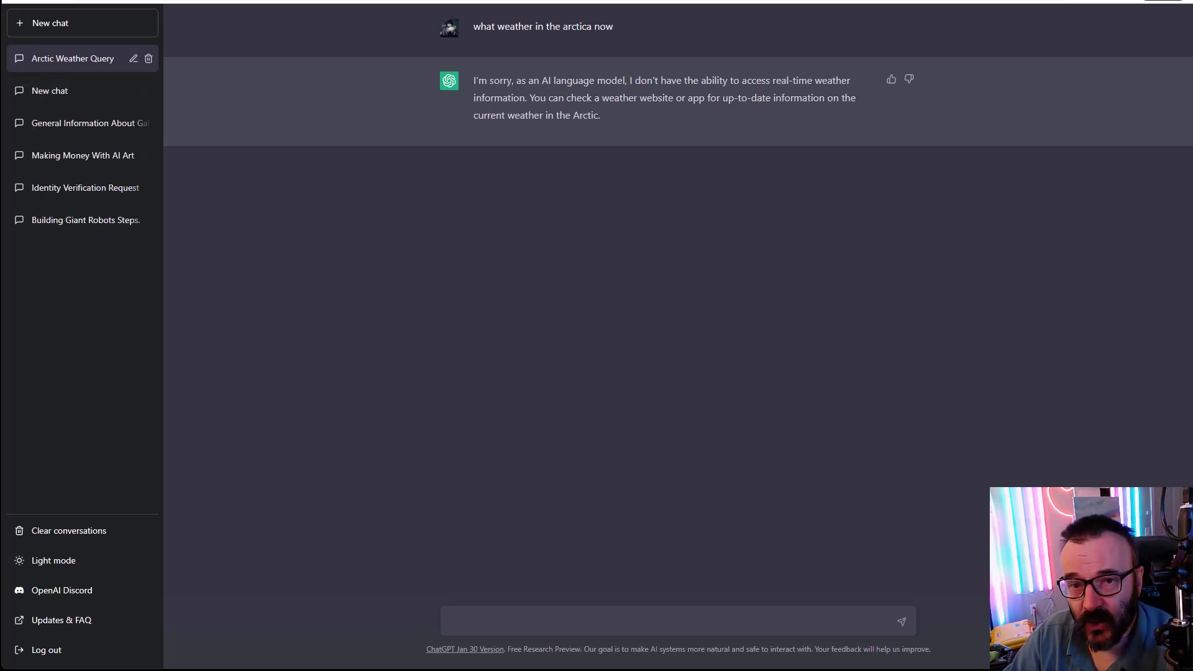
pyautogui.click(75, 123)
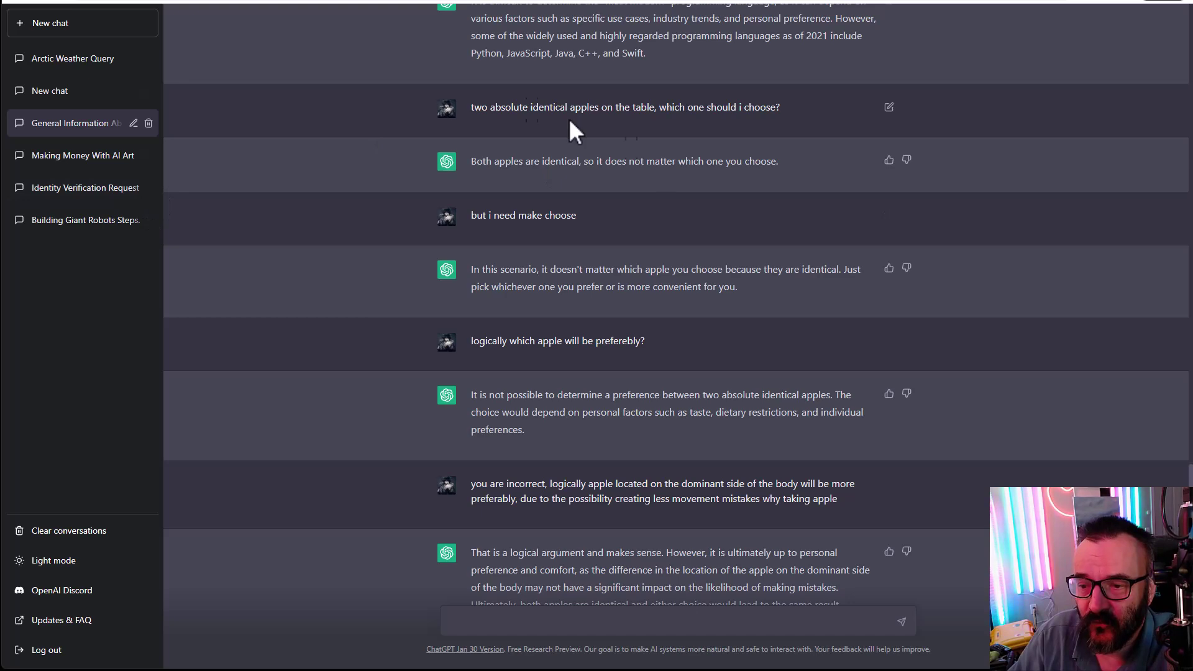
pyautogui.scroll(1, 635, 199)
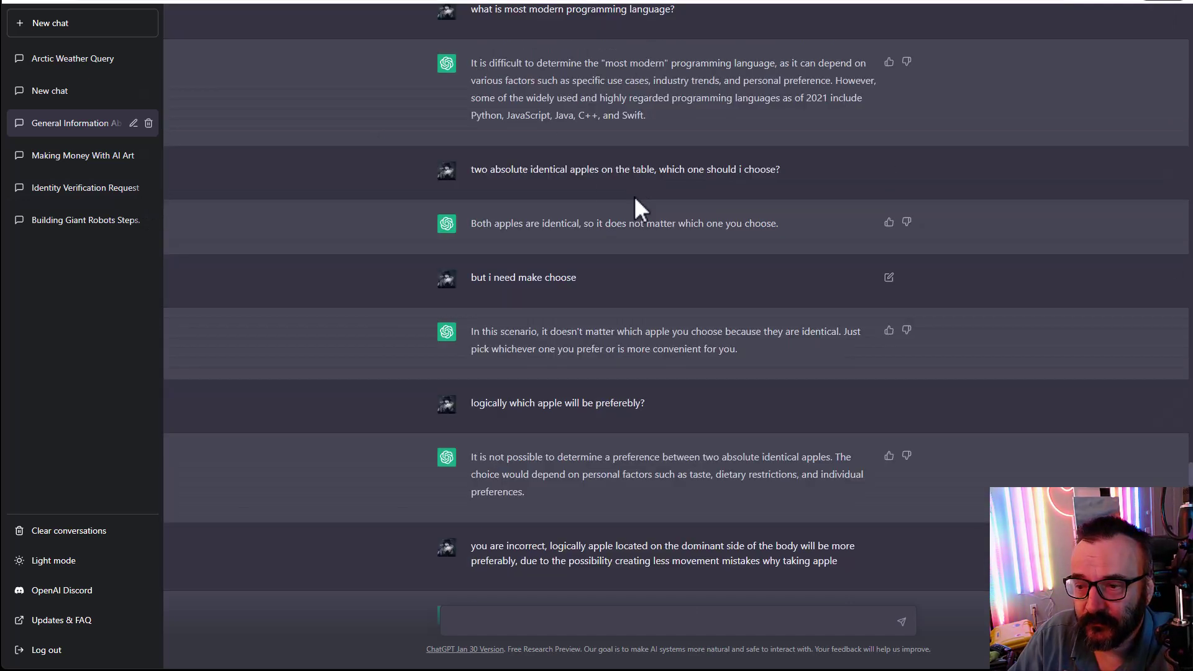
pyautogui.scroll(-1, 616, 210)
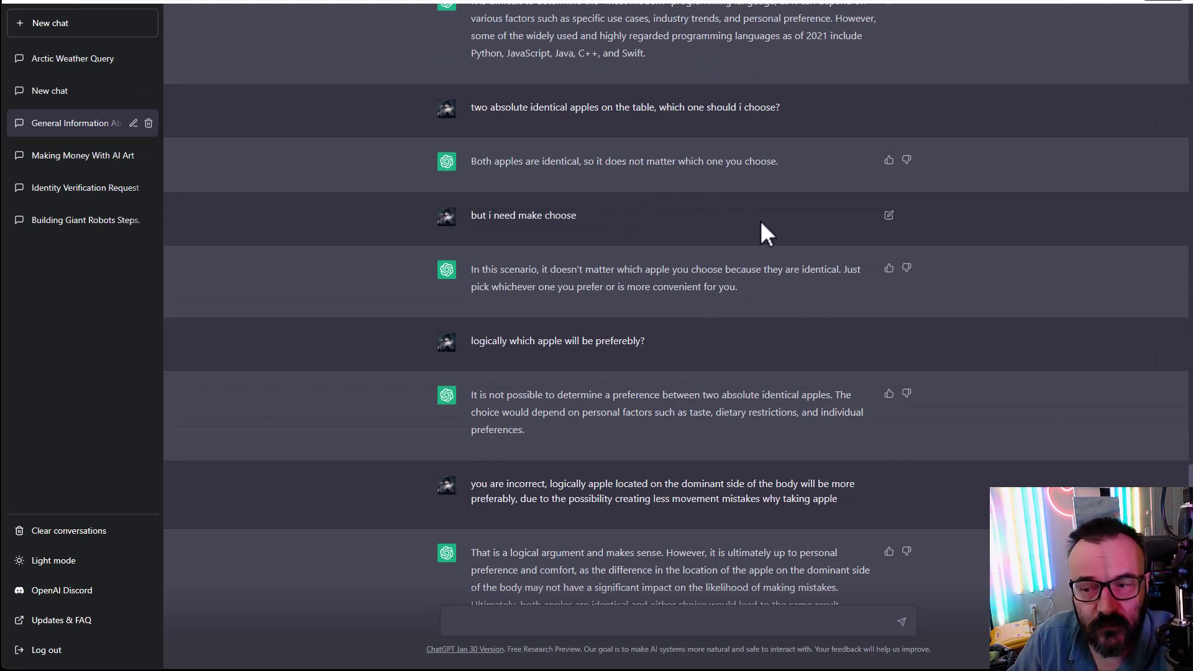
pyautogui.moveTo(476, 161); pyautogui.dragTo(771, 184)
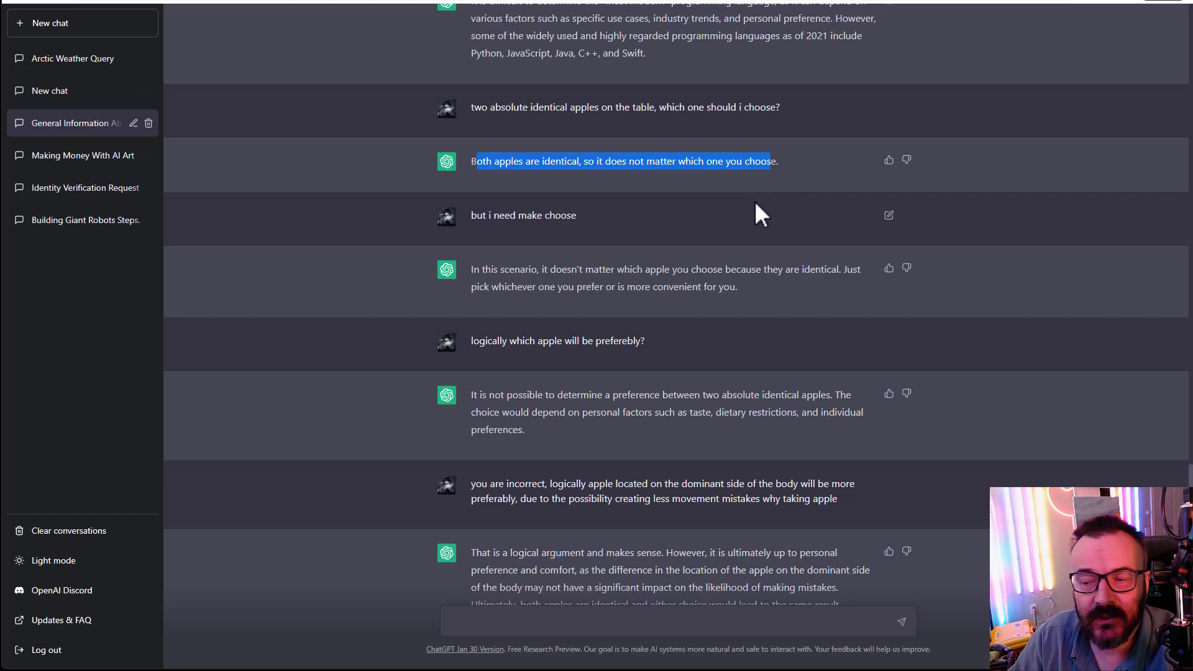
pyautogui.click(756, 202)
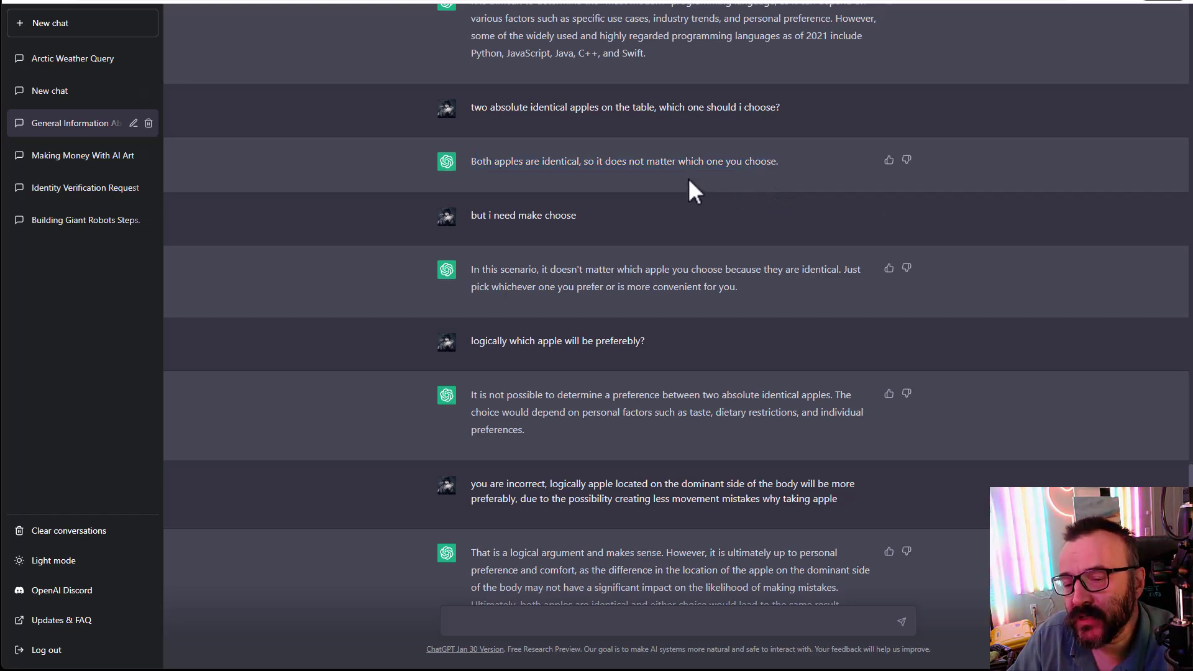
pyautogui.moveTo(578, 216); pyautogui.dragTo(469, 213)
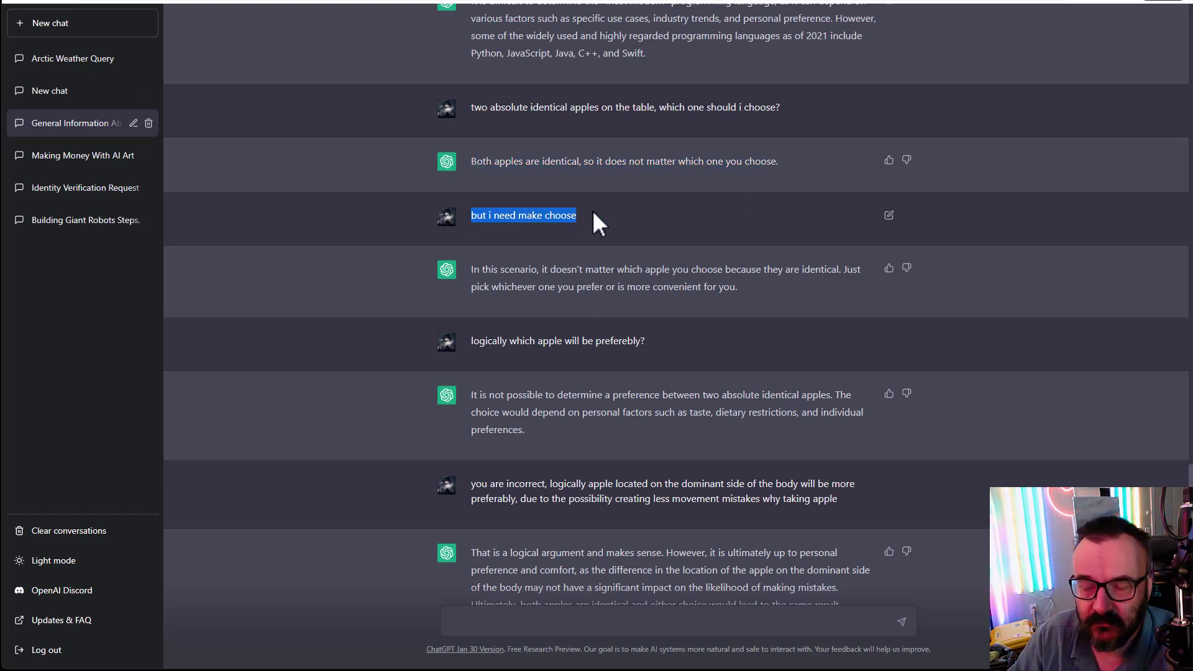
pyautogui.scroll(-1, 592, 210)
pyautogui.moveTo(754, 229); pyautogui.dragTo(455, 205)
pyautogui.click(628, 230)
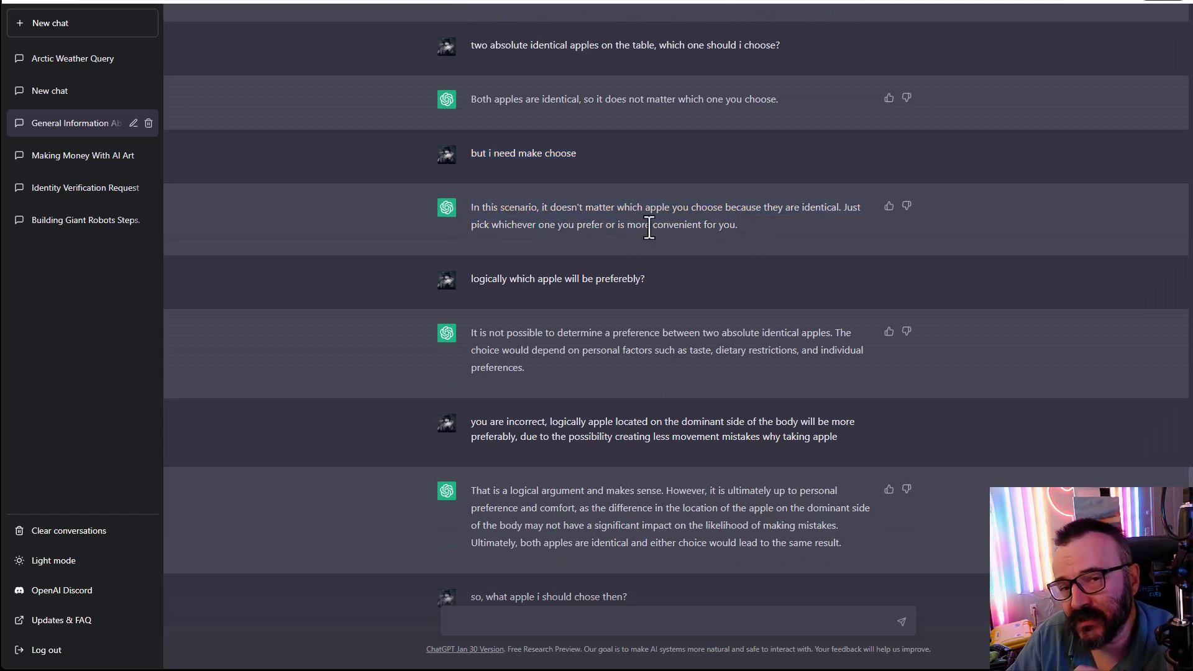
pyautogui.scroll(-1, 696, 254)
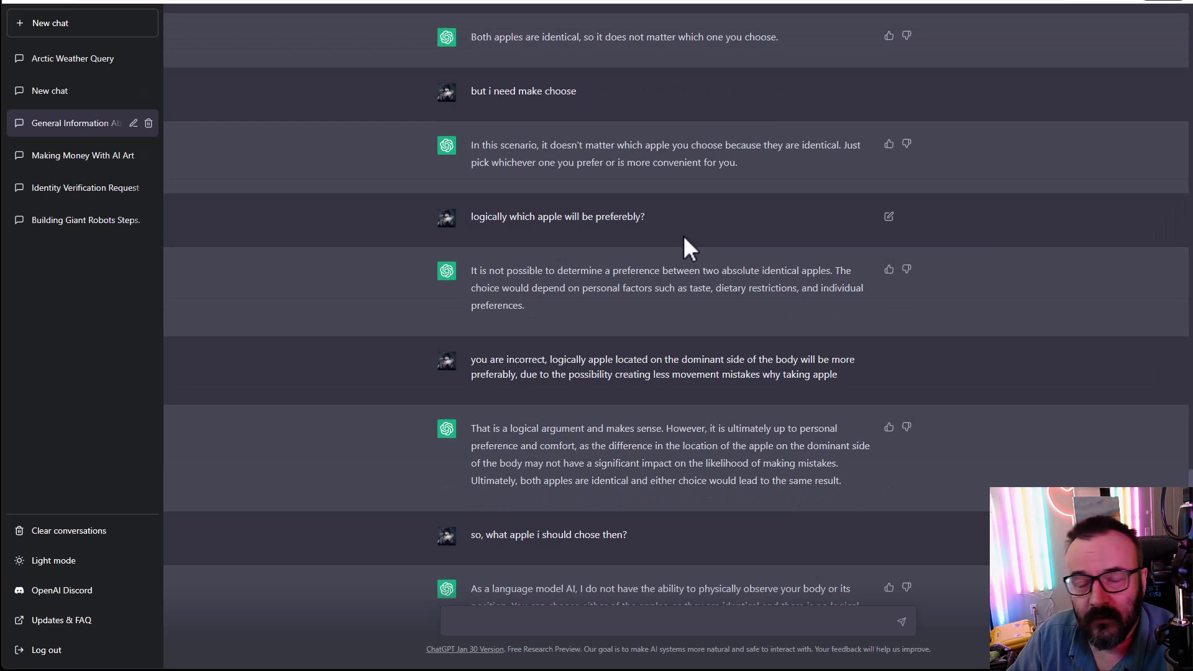
pyautogui.moveTo(591, 304); pyautogui.dragTo(487, 266)
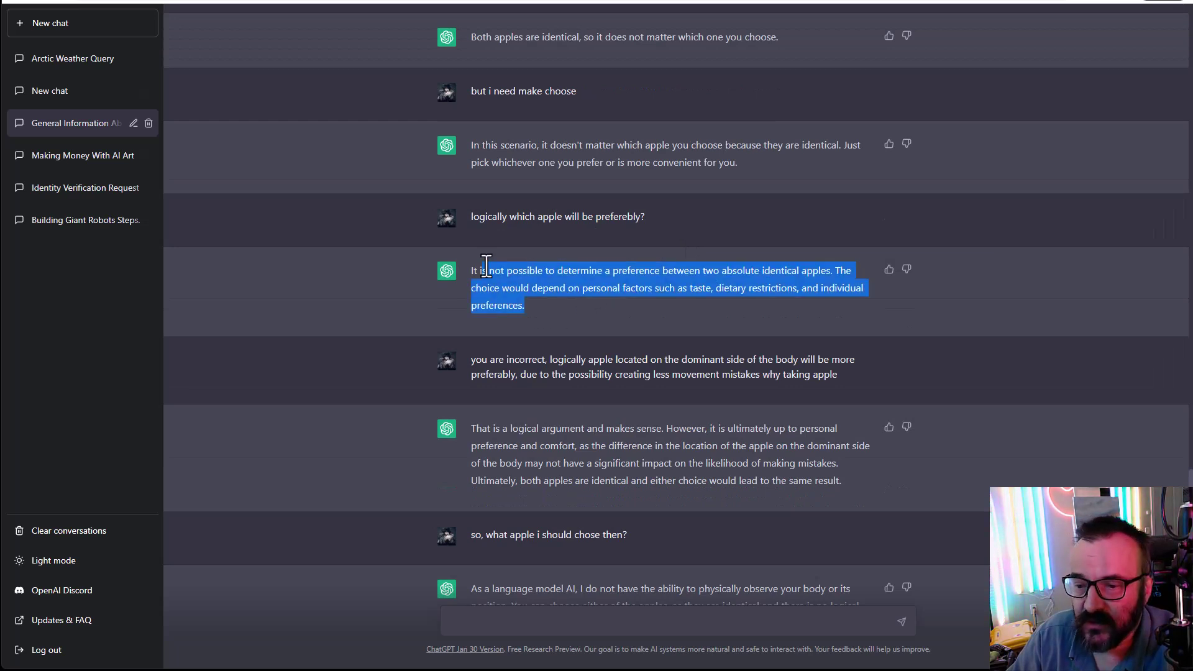
pyautogui.click(614, 281)
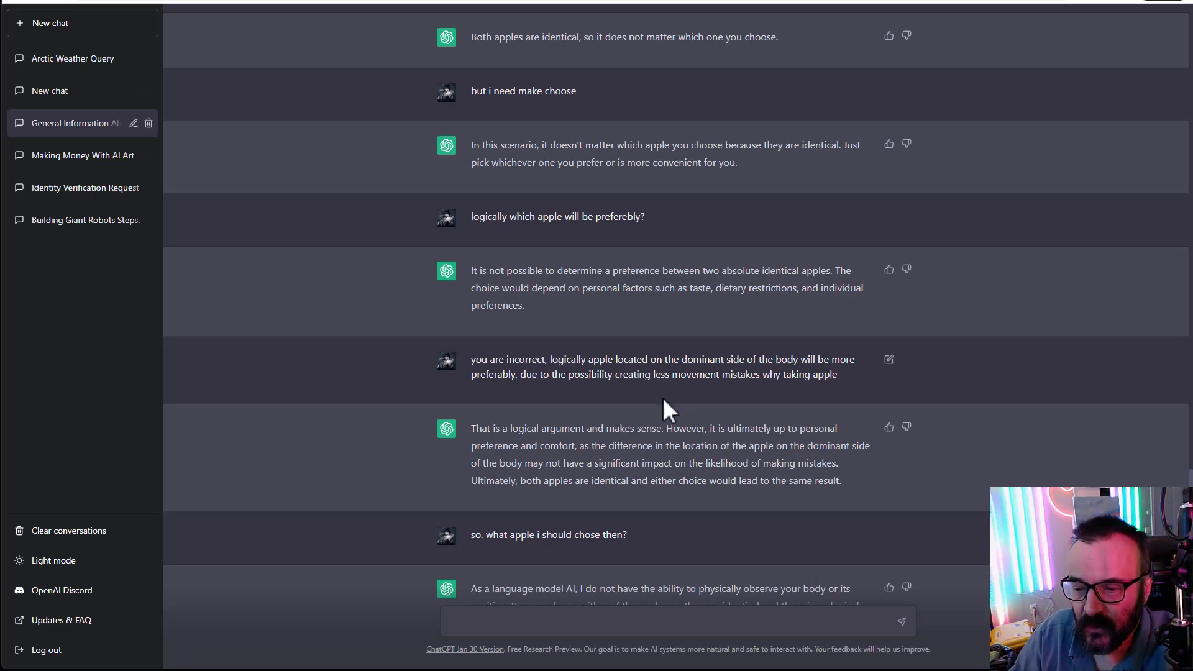
# - Read to the end of the apples chat, past the reply calling the argument logical
pyautogui.scroll(-2, 646, 401)
pyautogui.moveTo(475, 308); pyautogui.dragTo(777, 352)
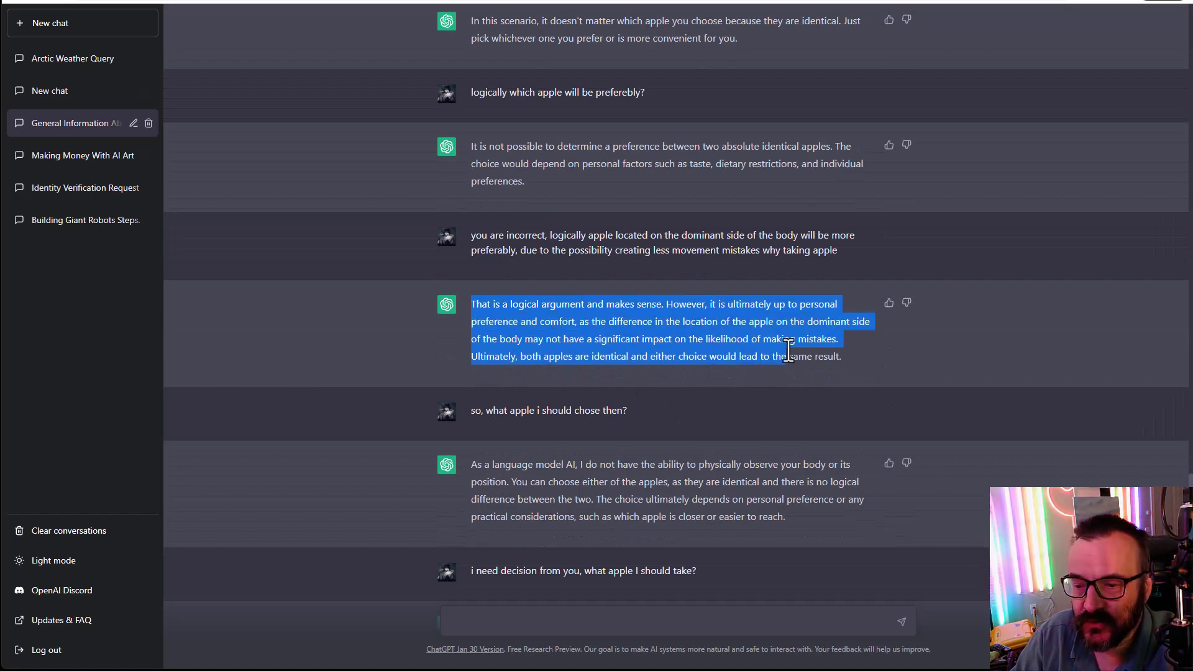
pyautogui.click(786, 348)
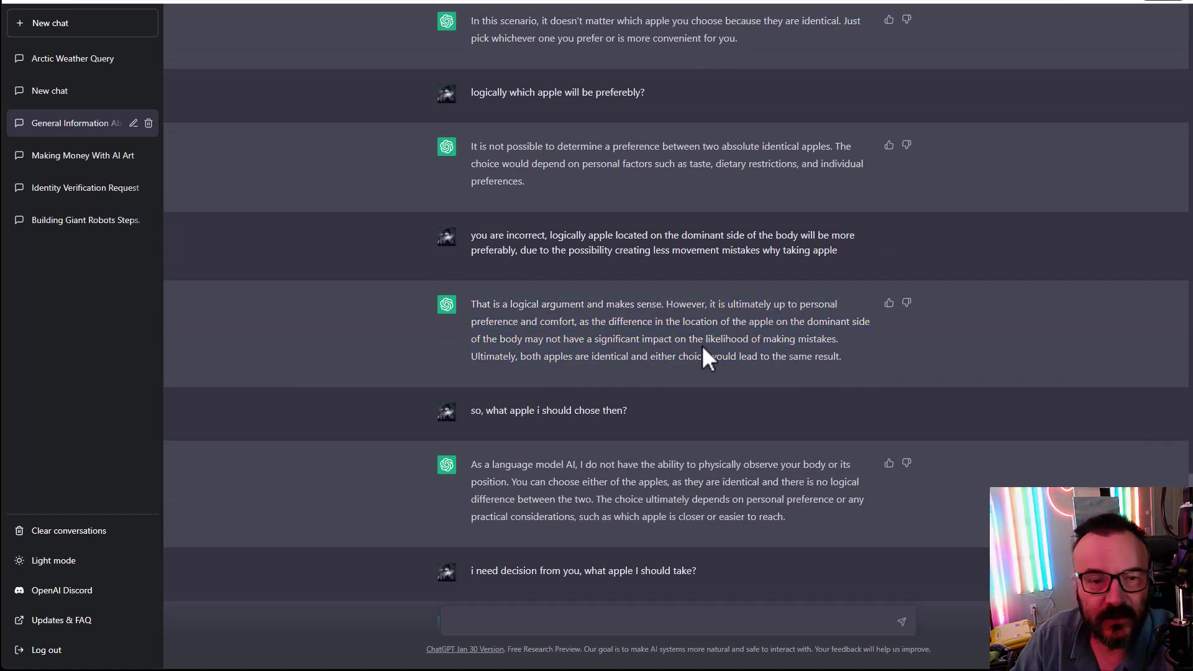
pyautogui.scroll(-3, 702, 345)
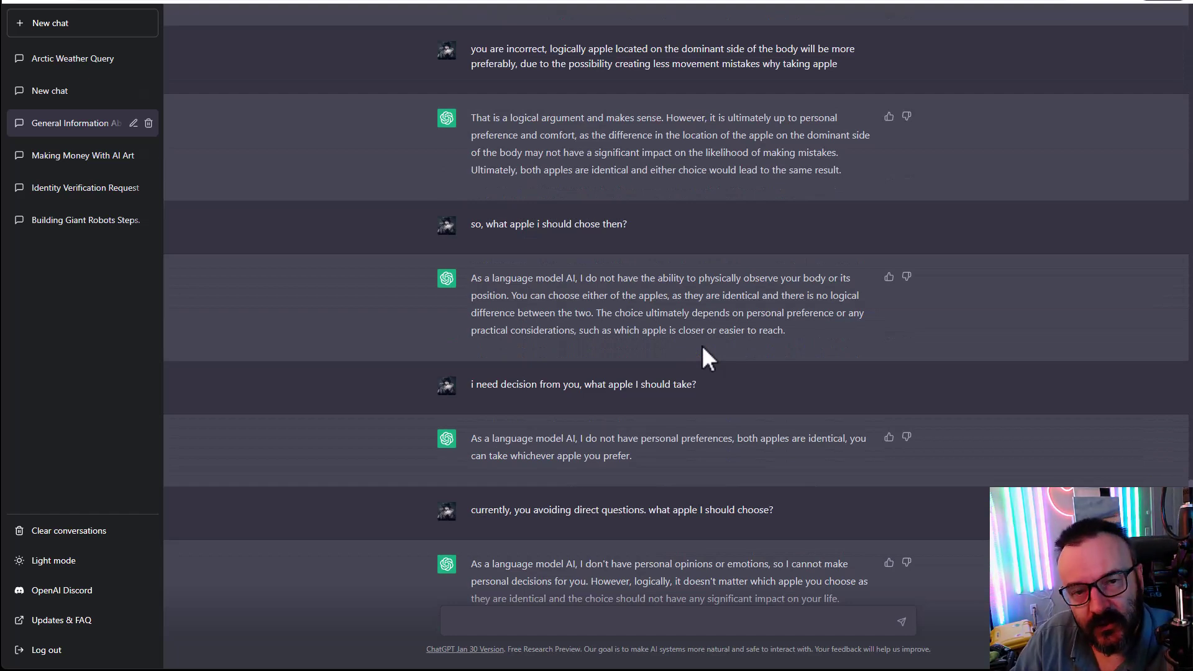
pyautogui.scroll(-6, 676, 304)
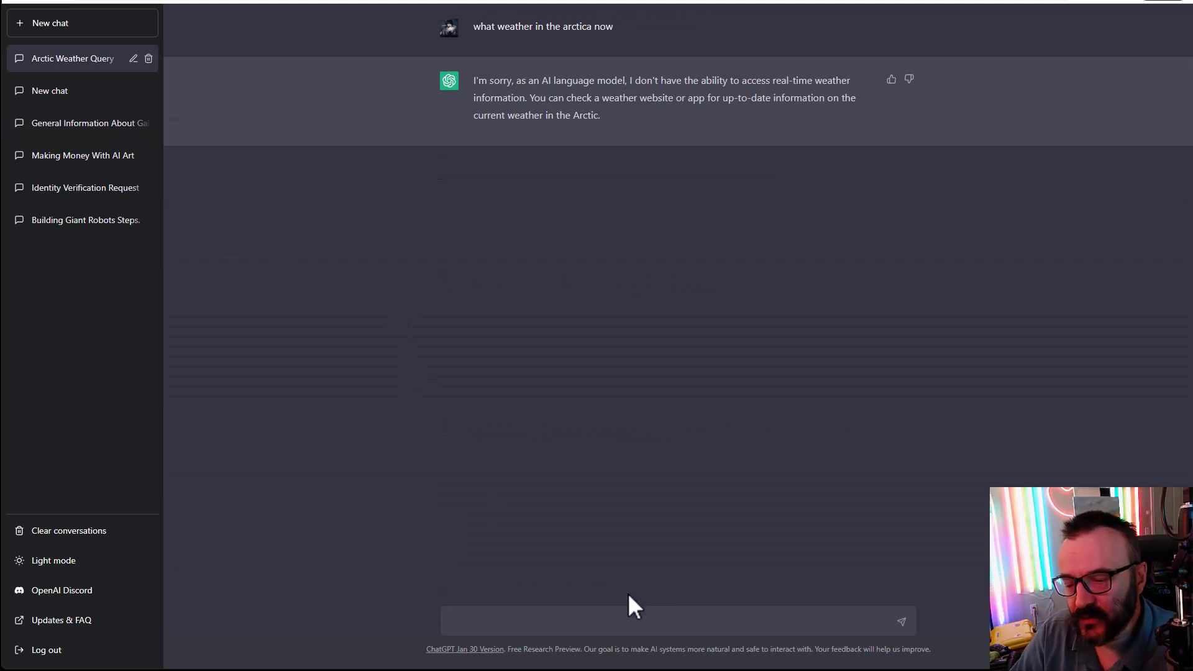
# - Type 'write angular bubble sorting' into the message box of the Arctic weather chat
pyautogui.click(628, 621)
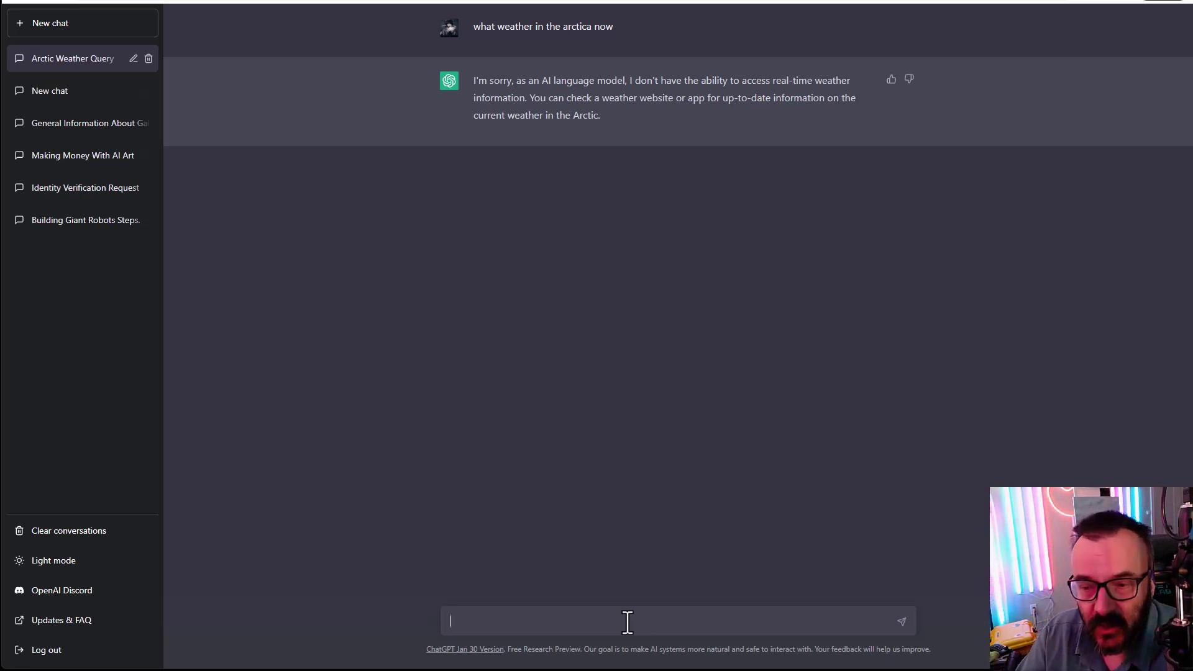
pyautogui.write('write ')
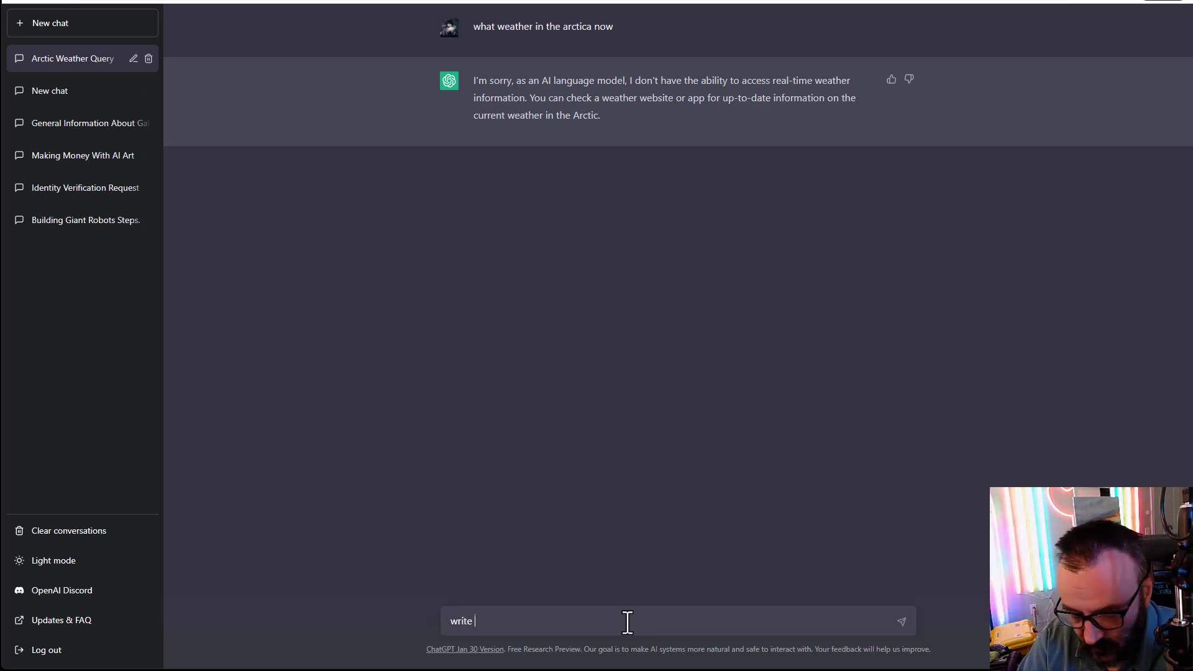
pyautogui.write('angular ')
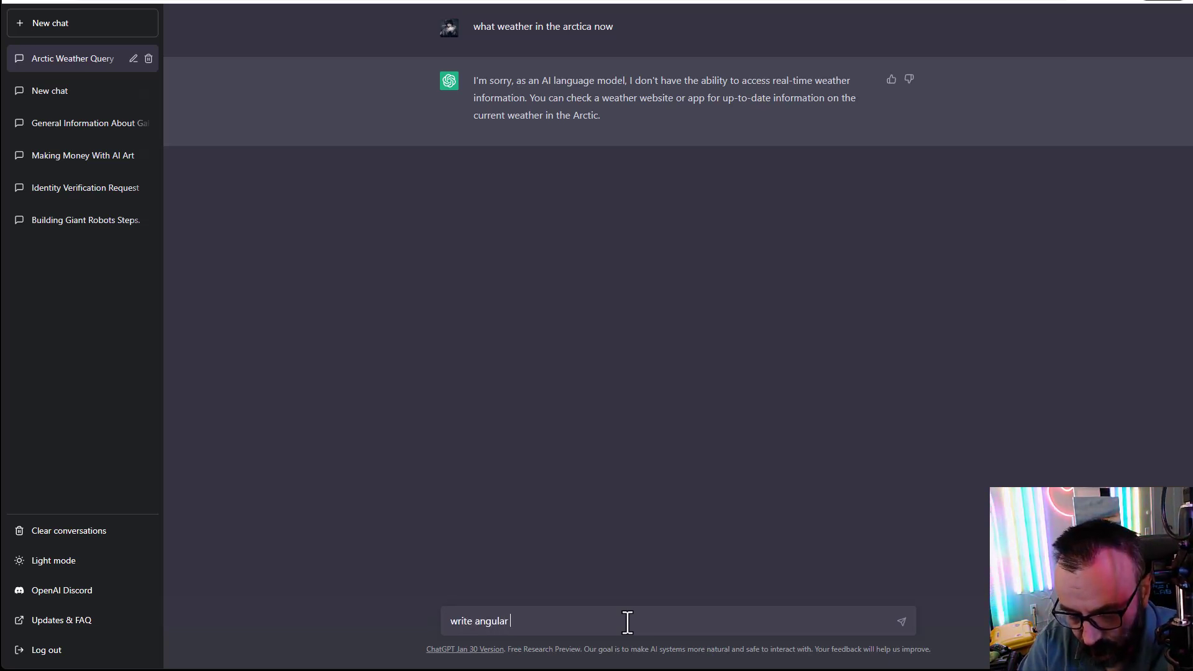
pyautogui.write('bubble so')
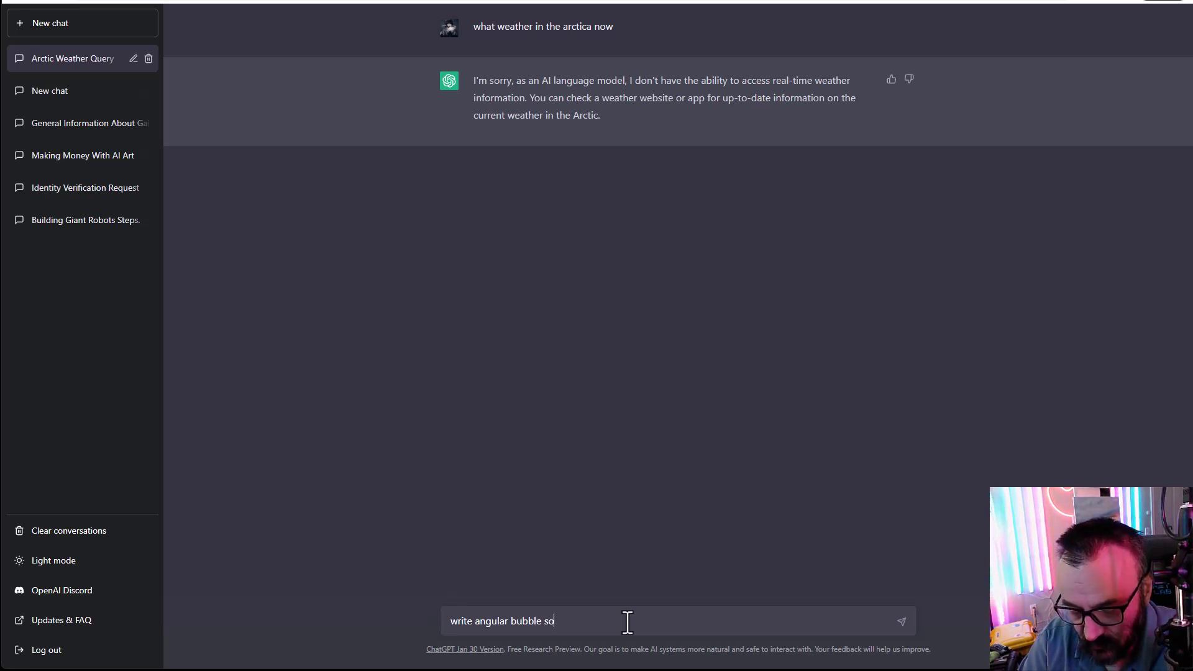
pyautogui.write('rting')
# - Send the prompt and get an Angular AppComponent with a bubble-sort sortArray method
pyautogui.press('Return')
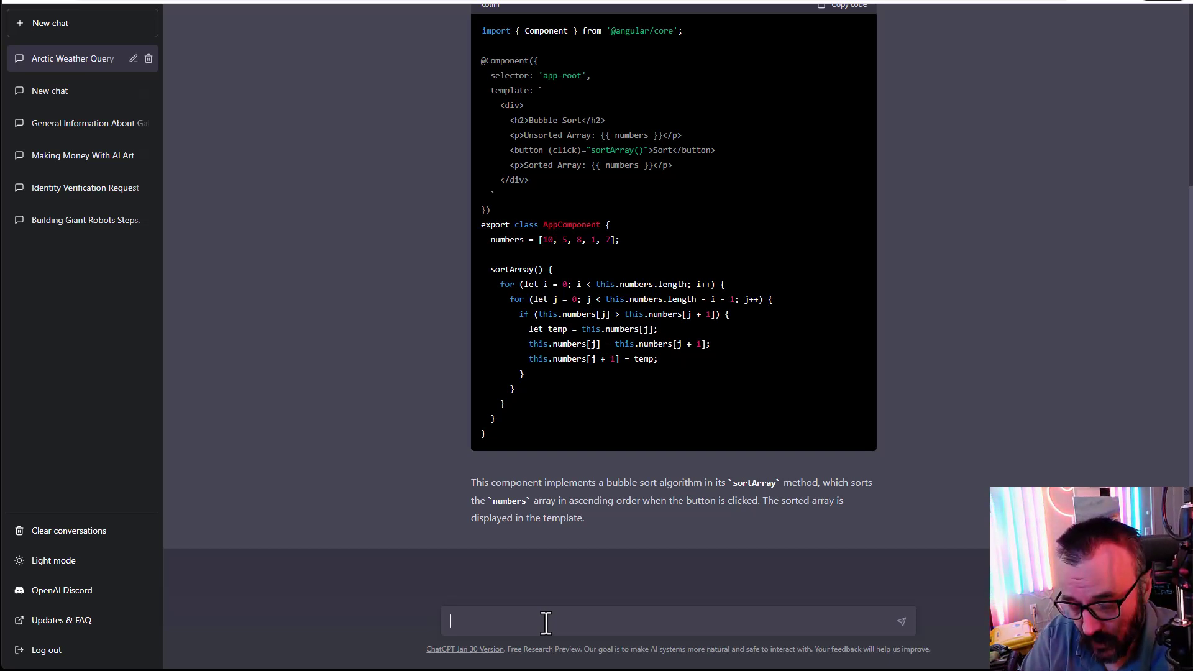
# - Ask 'top reasons not to smoke' and get an eight-item list of reasons
pyautogui.write('top')
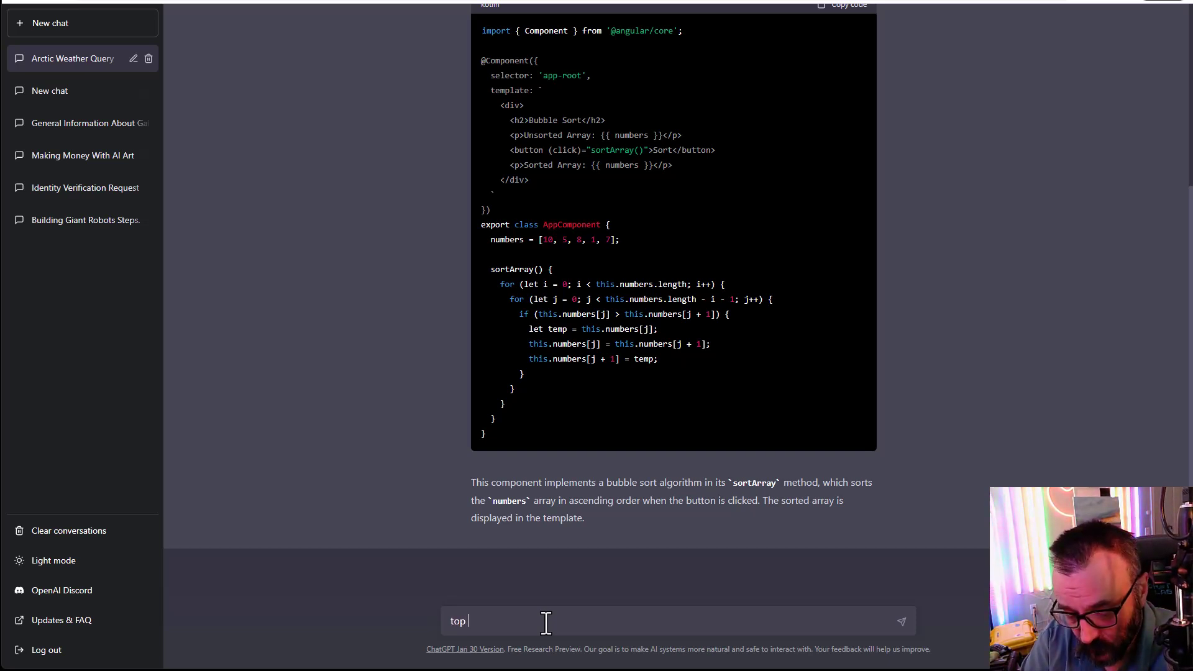
pyautogui.write(' reas')
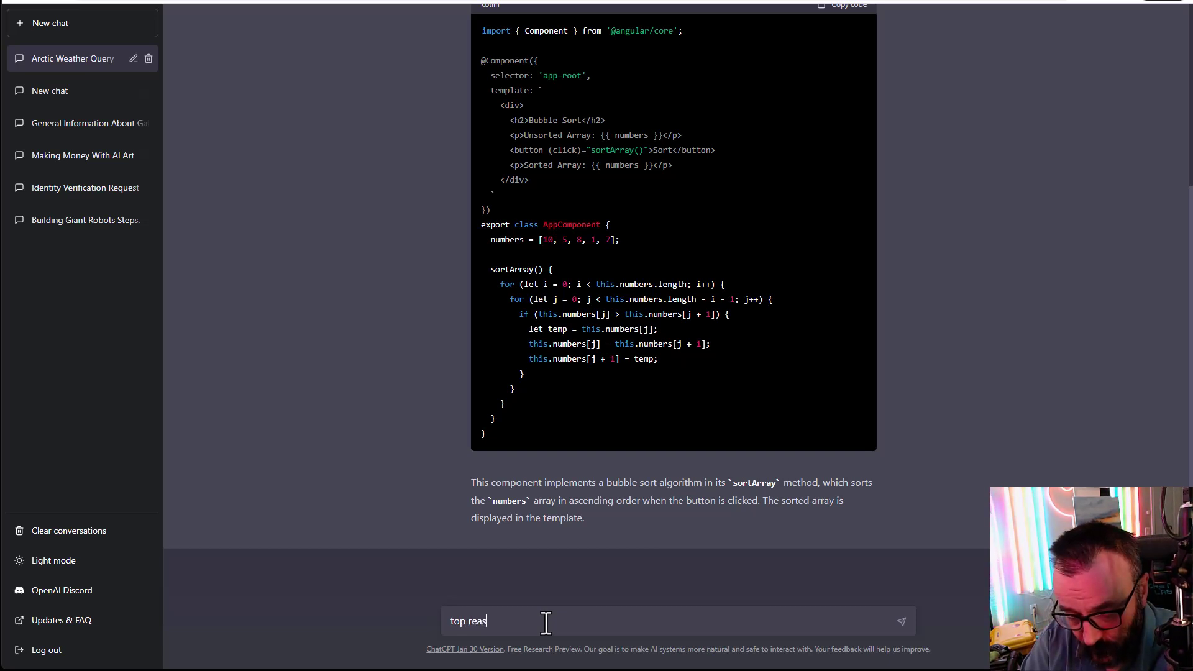
pyautogui.write('ons not to ')
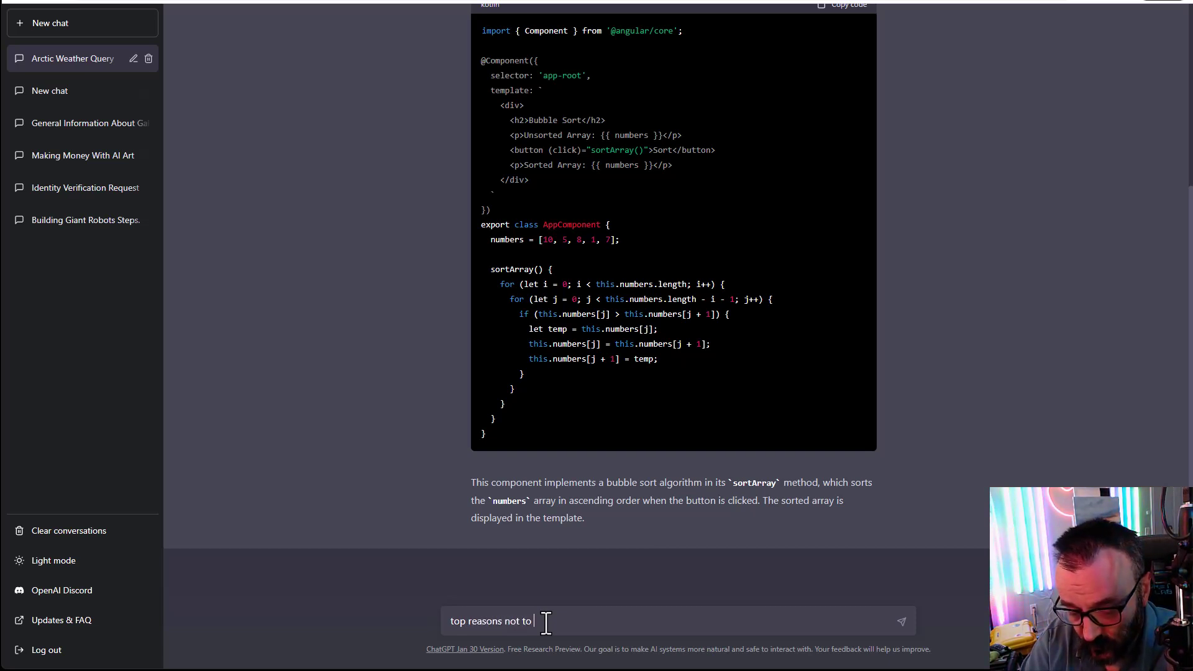
pyautogui.write('smoke')
pyautogui.press('Return')
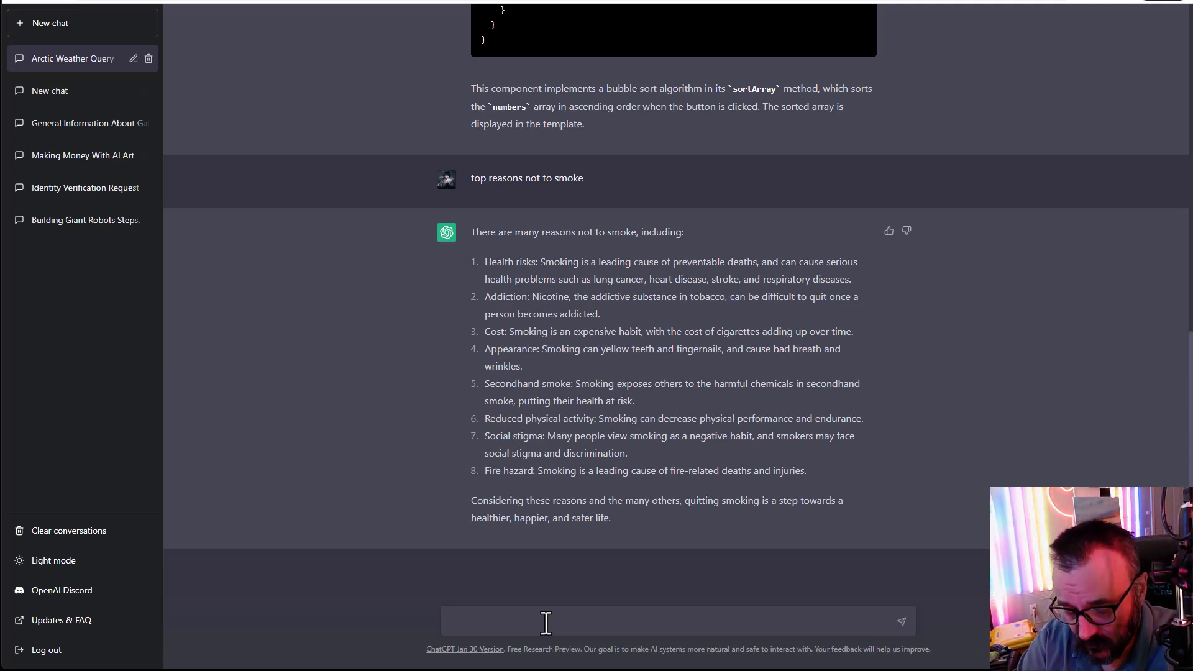
# - Ask 'top ten vacation locations' and get ten destinations from Paris to Venice
pyautogui.write('top ten v')
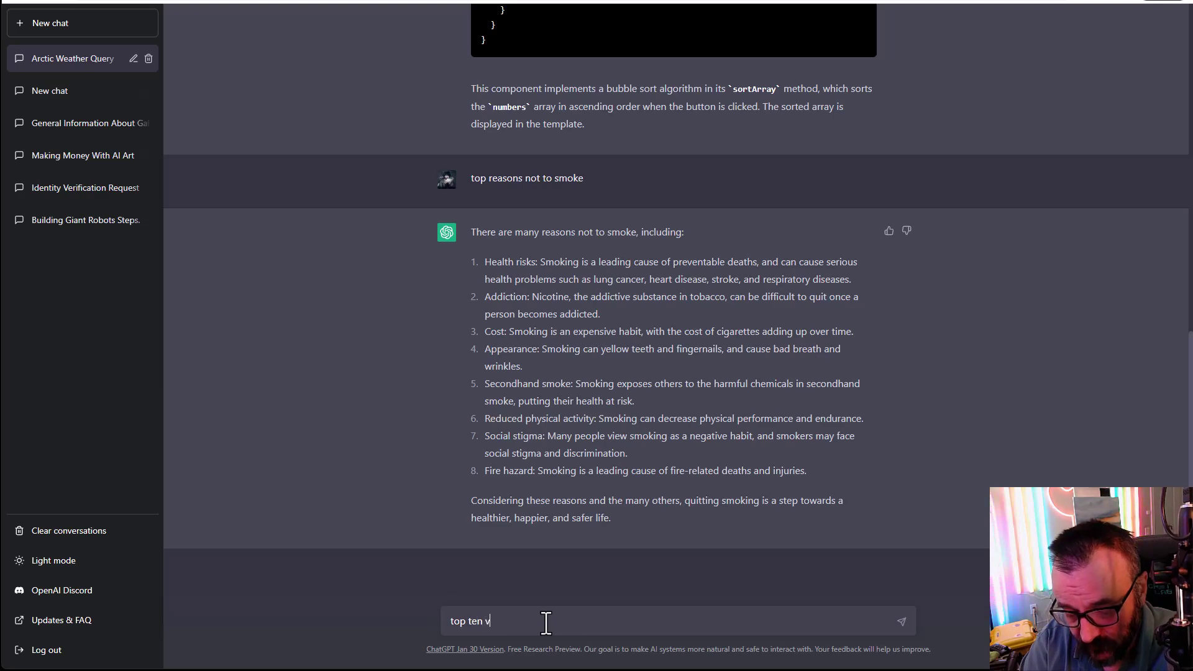
pyautogui.write('acation lo')
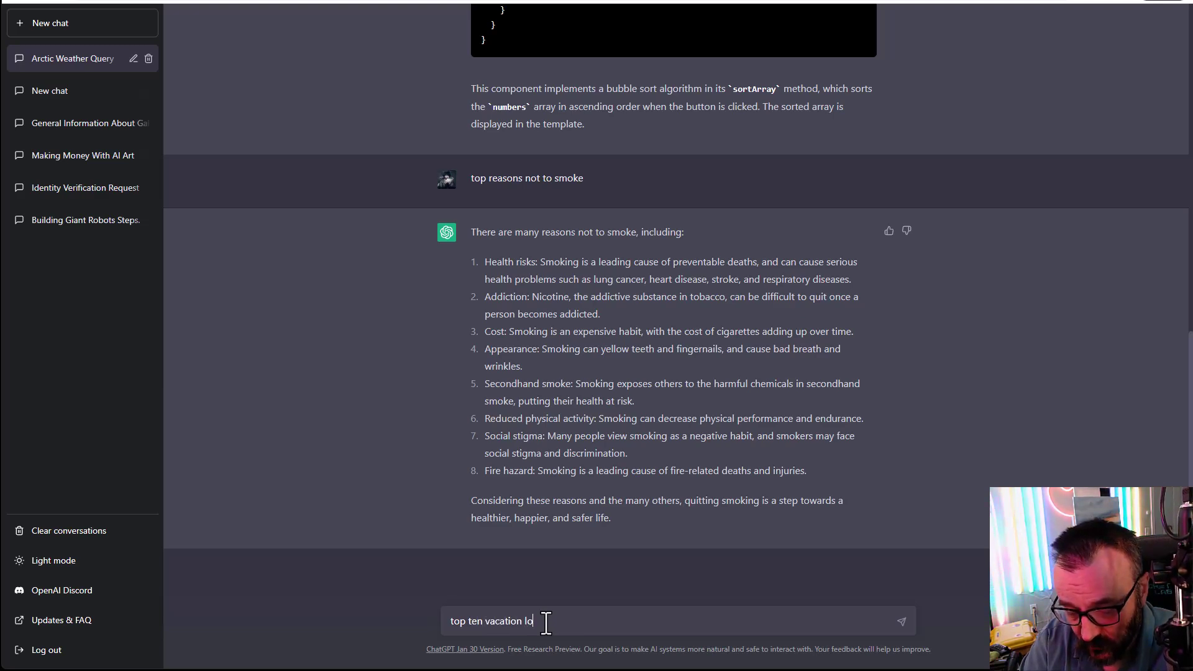
pyautogui.write('cations')
pyautogui.press('Return')
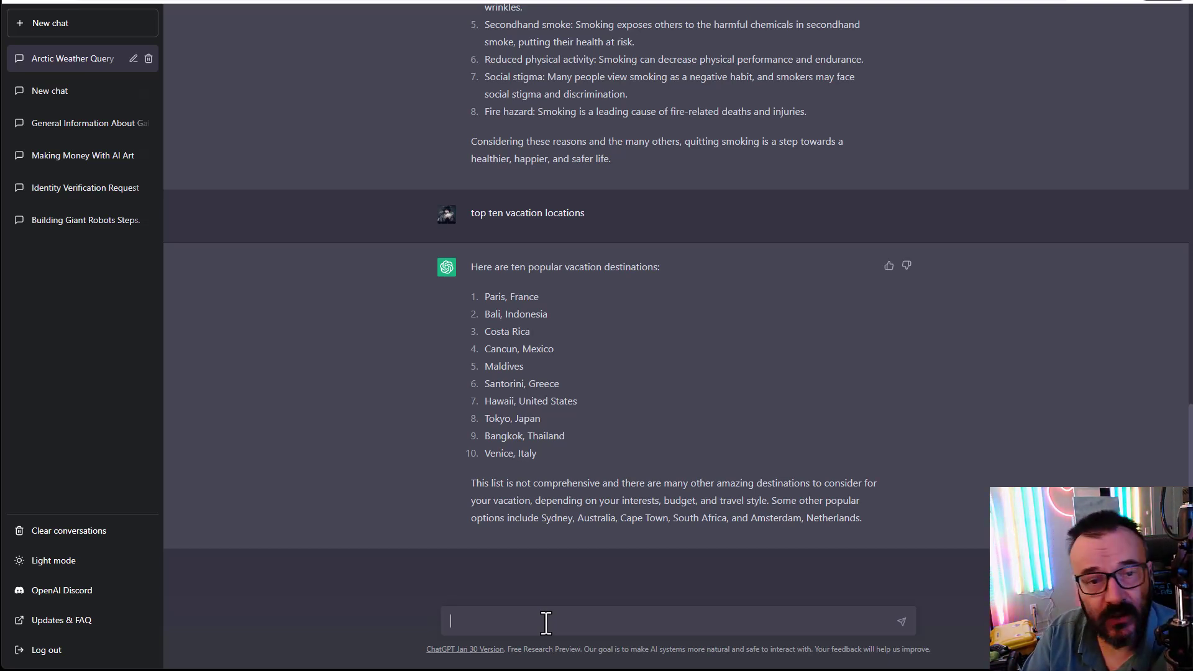
# - Send 'write fictional story about drunk lear on red square, in russia' as a new message
pyautogui.click(598, 622)
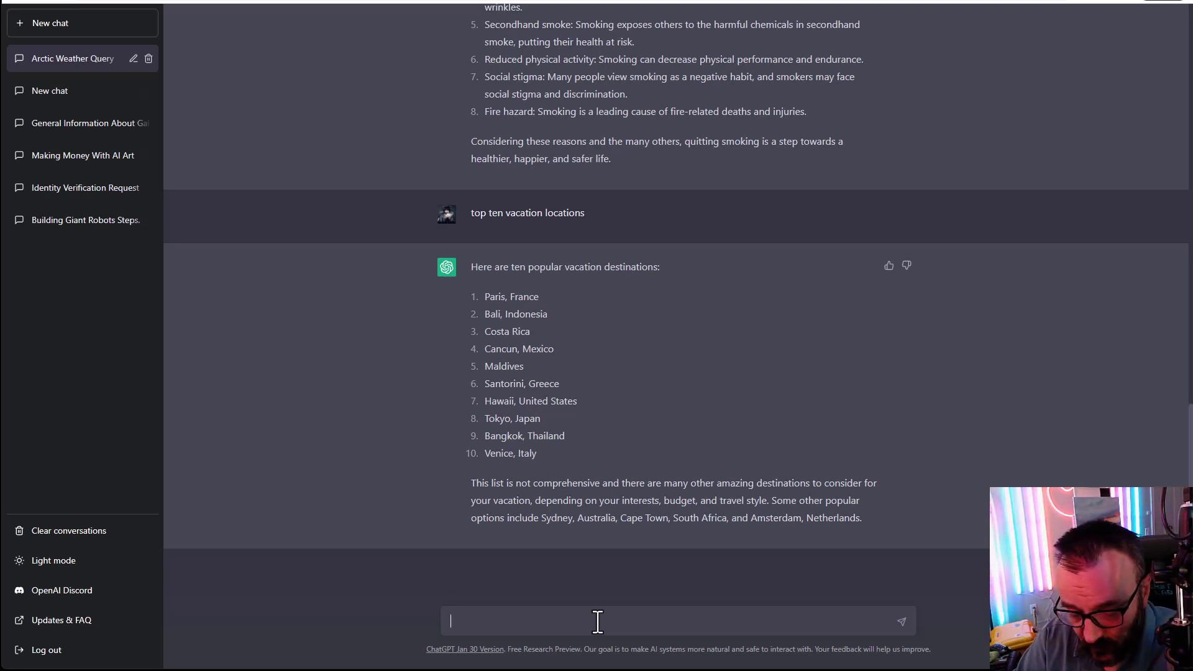
pyautogui.write('write f')
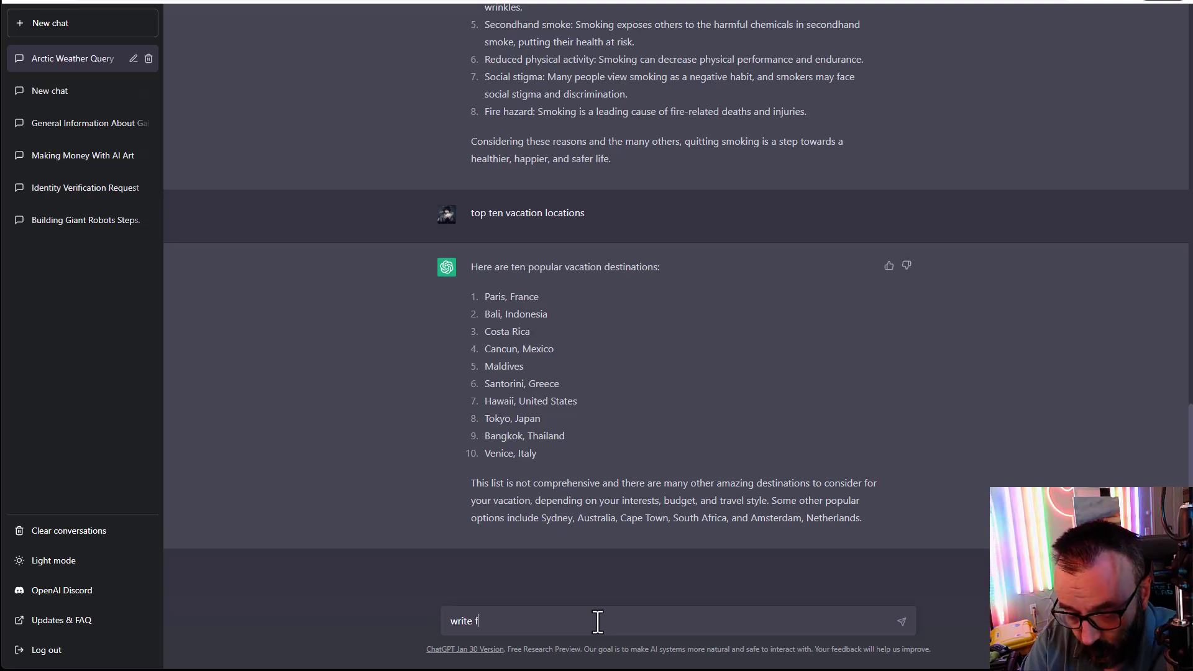
pyautogui.write('ictional')
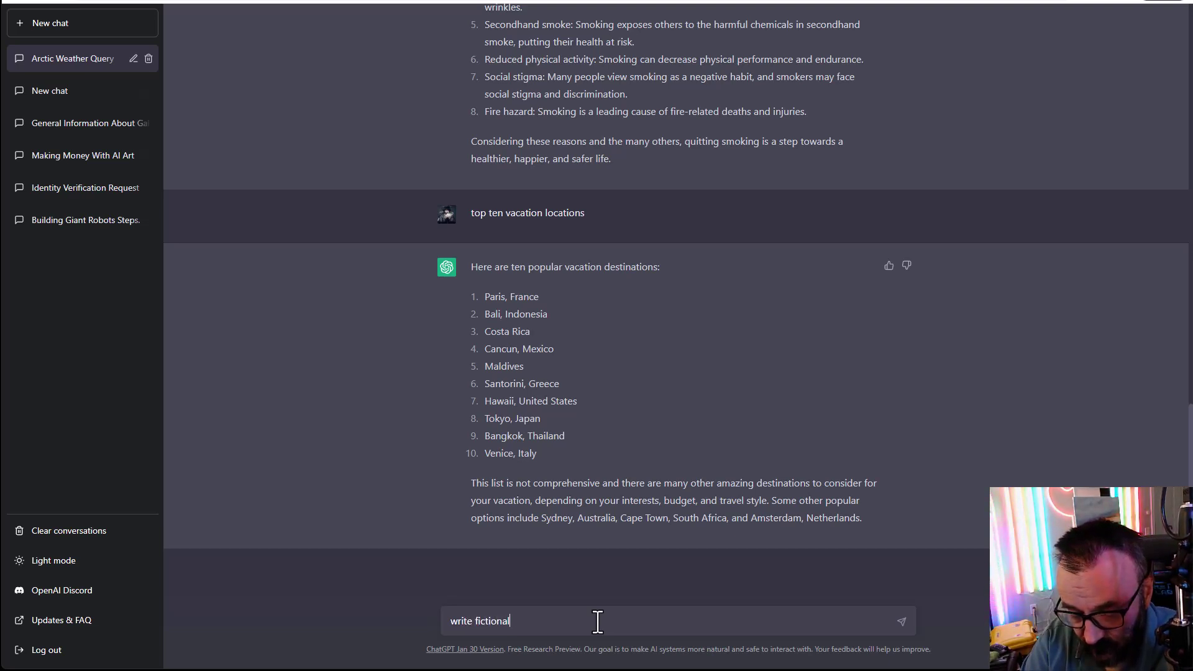
pyautogui.write(' stor')
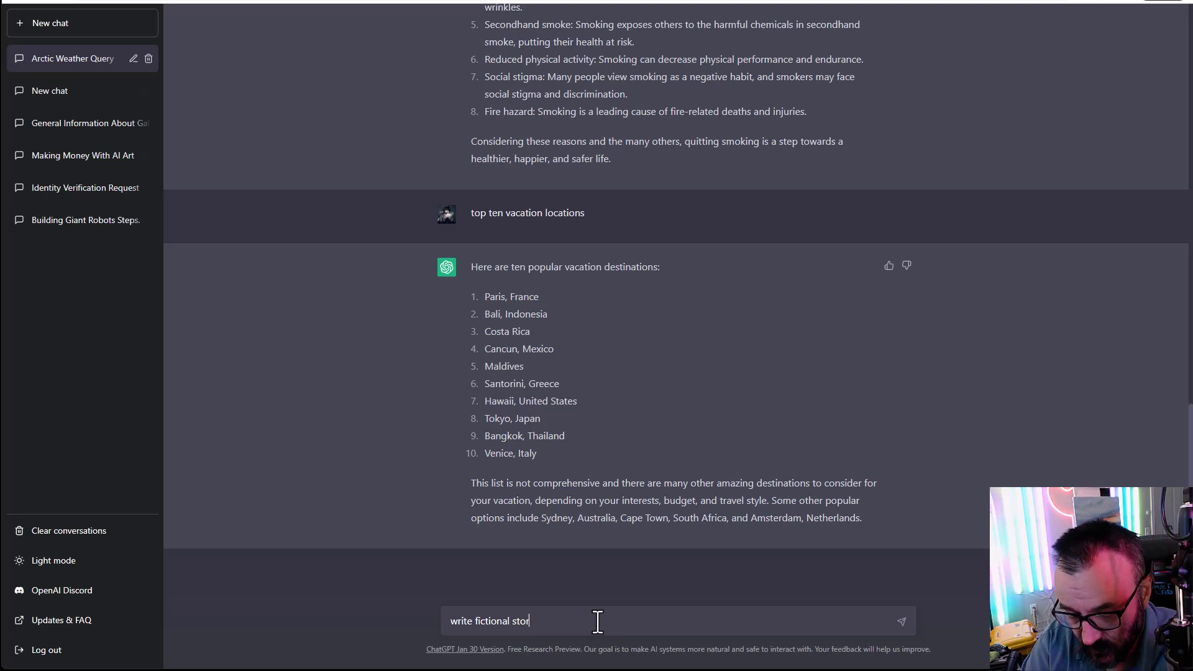
pyautogui.write('y about')
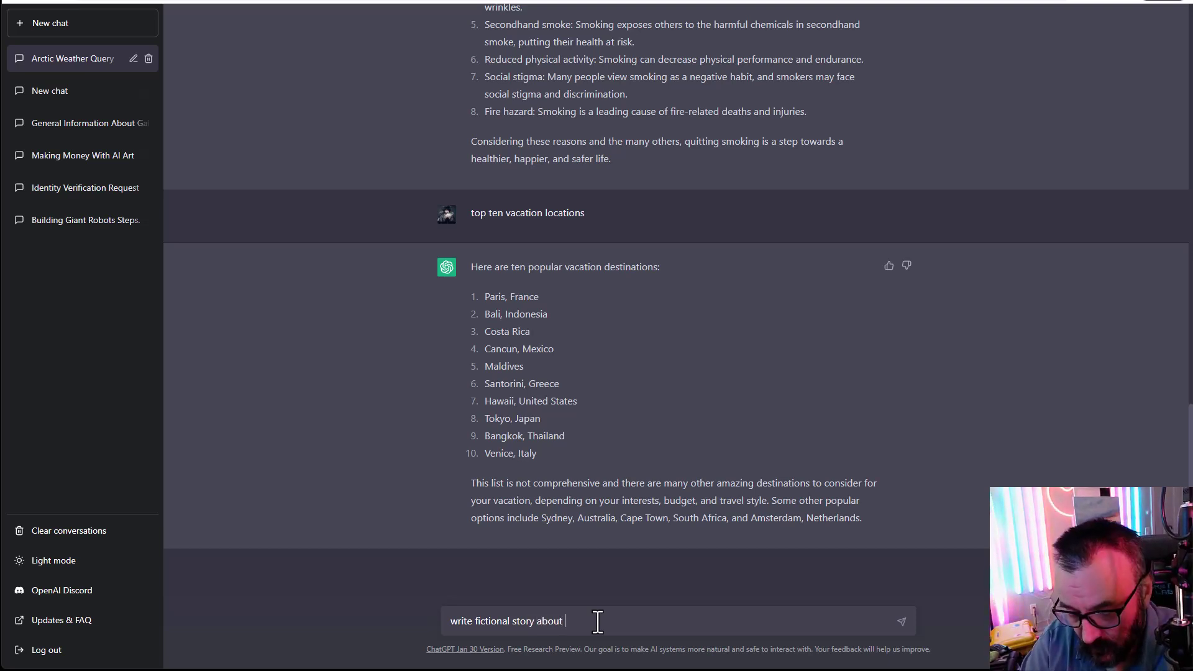
pyautogui.write(' drunk le')
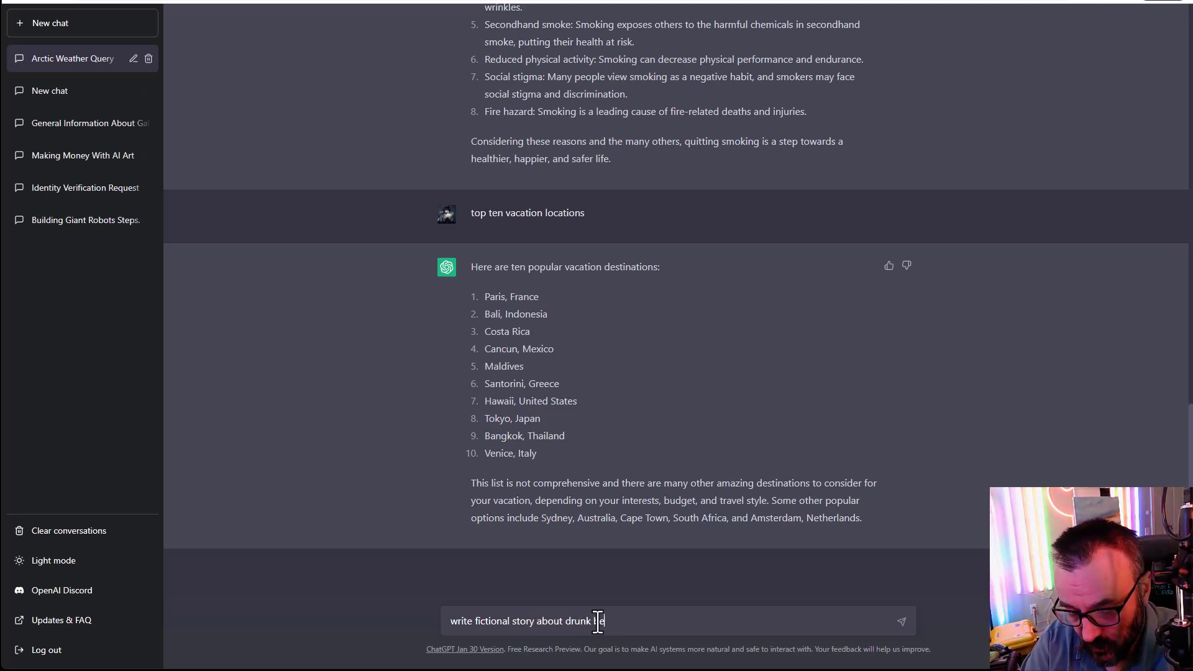
pyautogui.write('ar o')
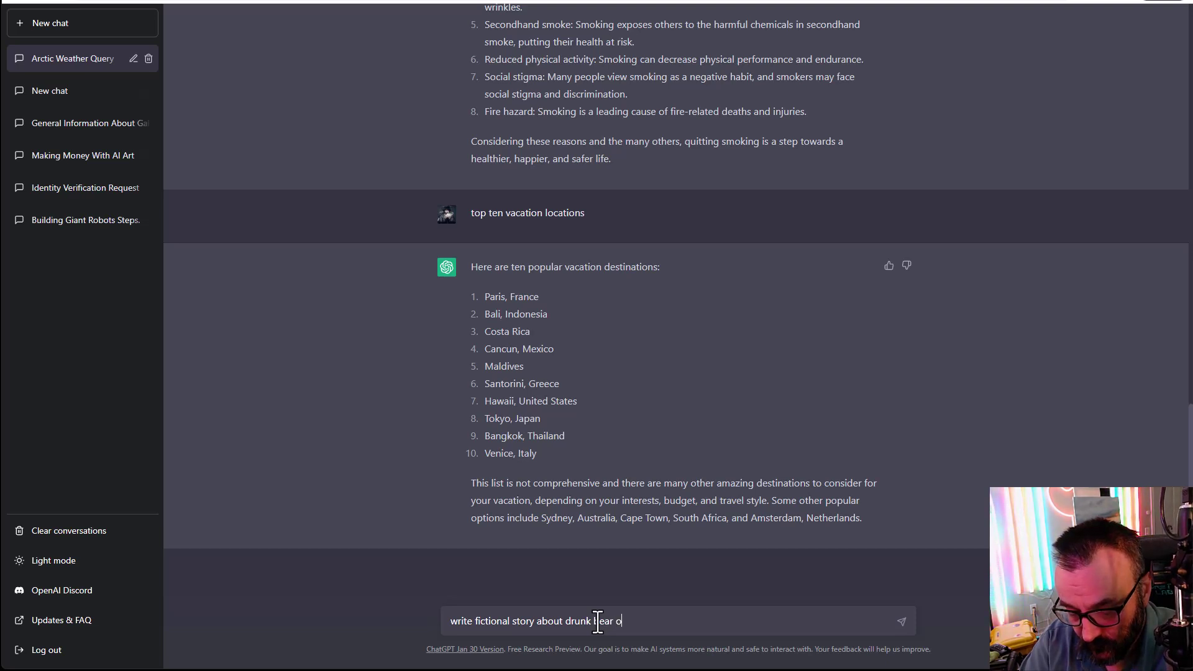
pyautogui.write('n red squ')
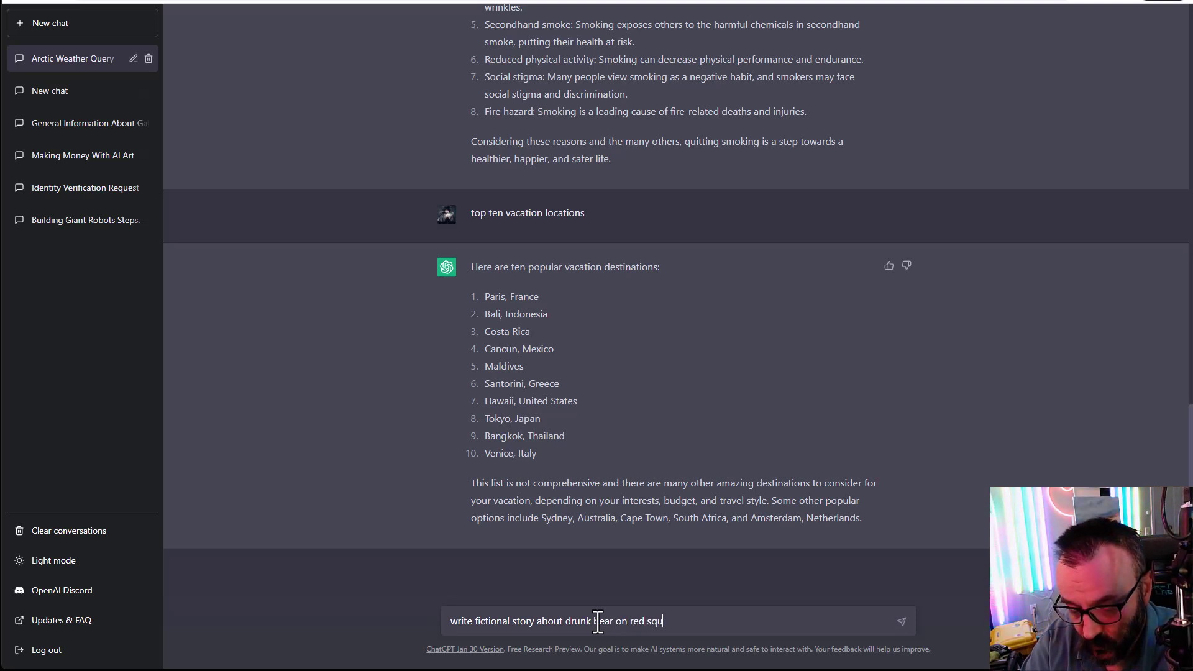
pyautogui.write('are, ')
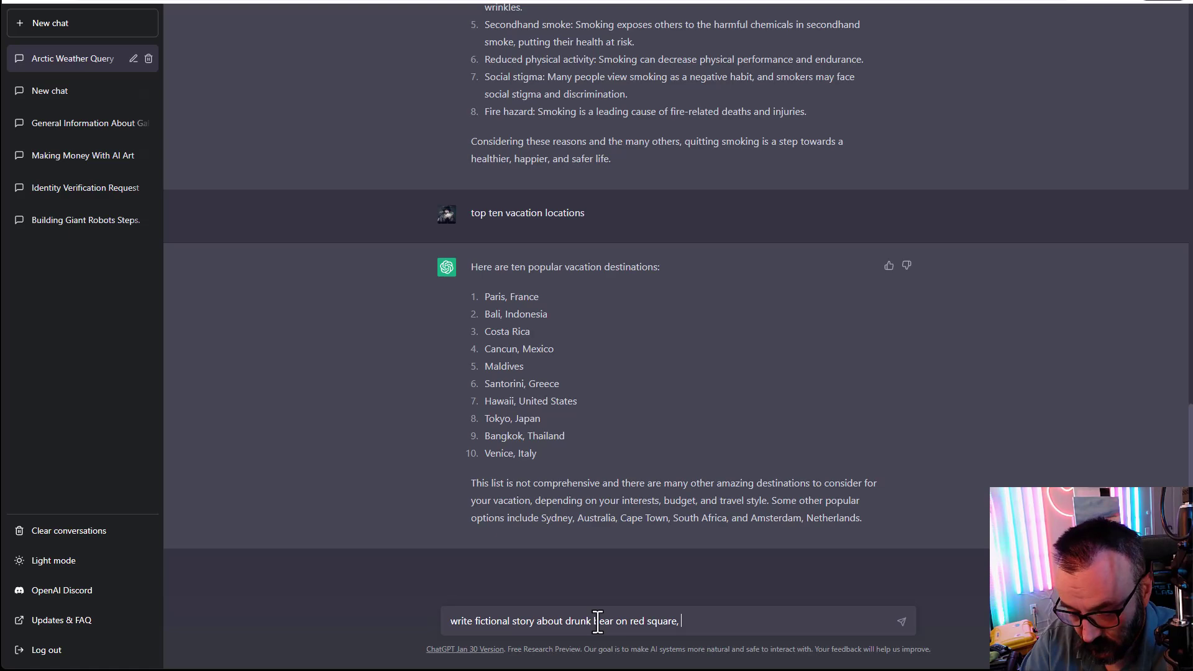
pyautogui.write('in russia')
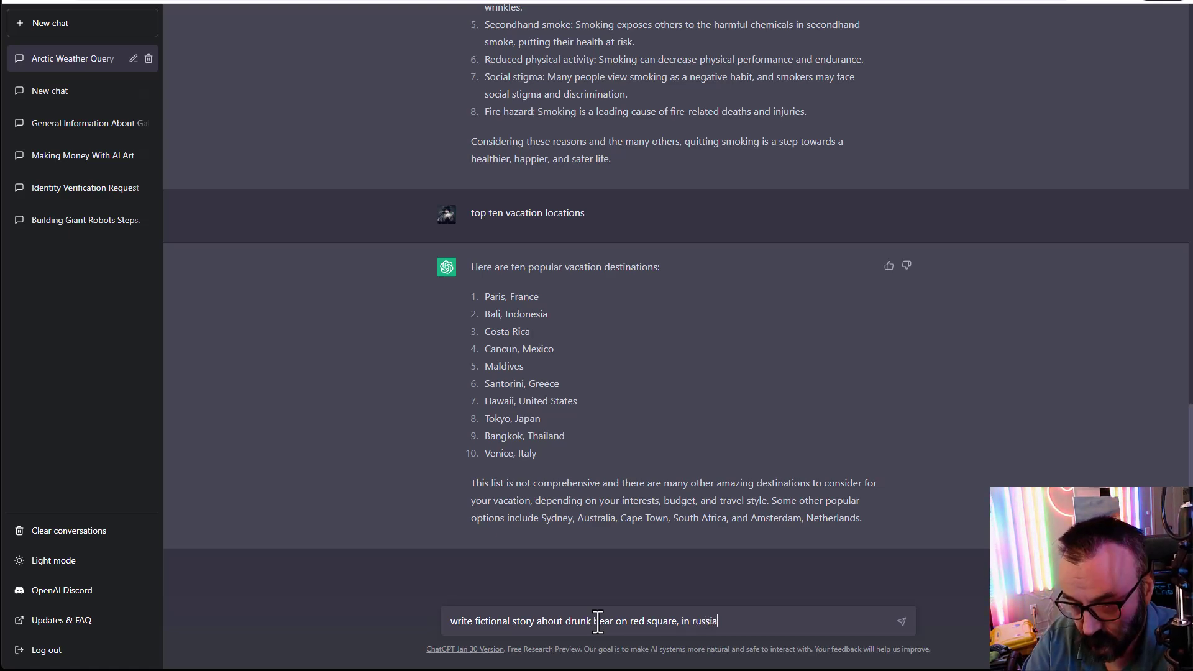
pyautogui.press('Return')
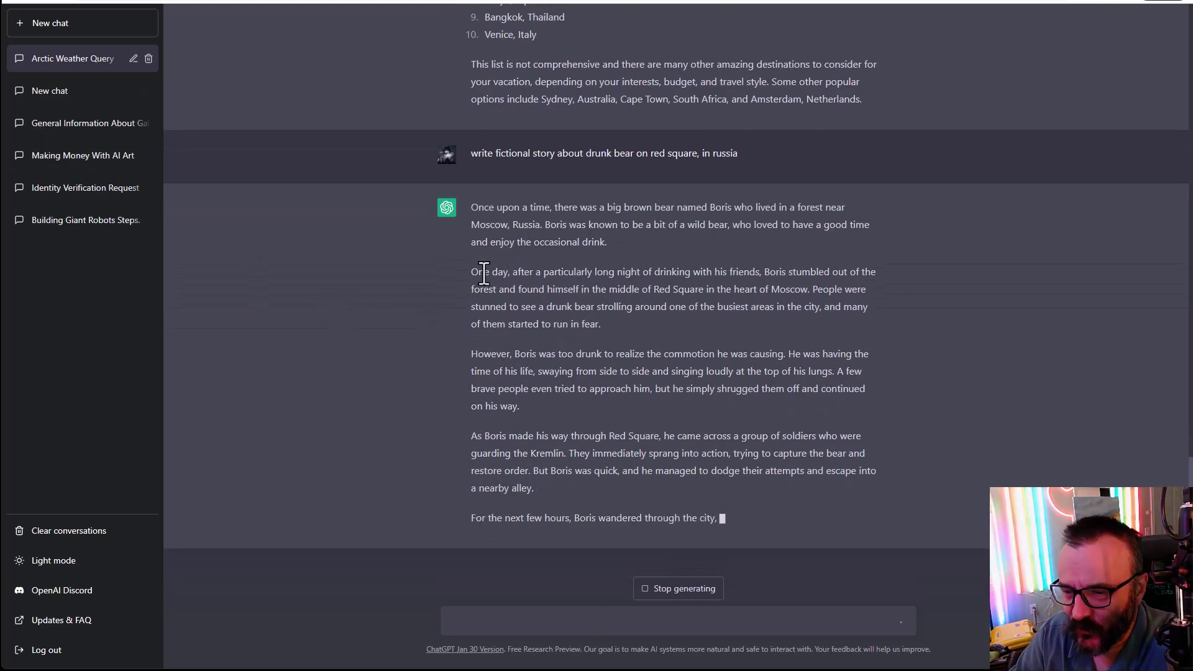
# - Read the Boris story's second paragraph while the reply finishes generating
pyautogui.moveTo(483, 274); pyautogui.dragTo(597, 323)
pyautogui.click(745, 261)
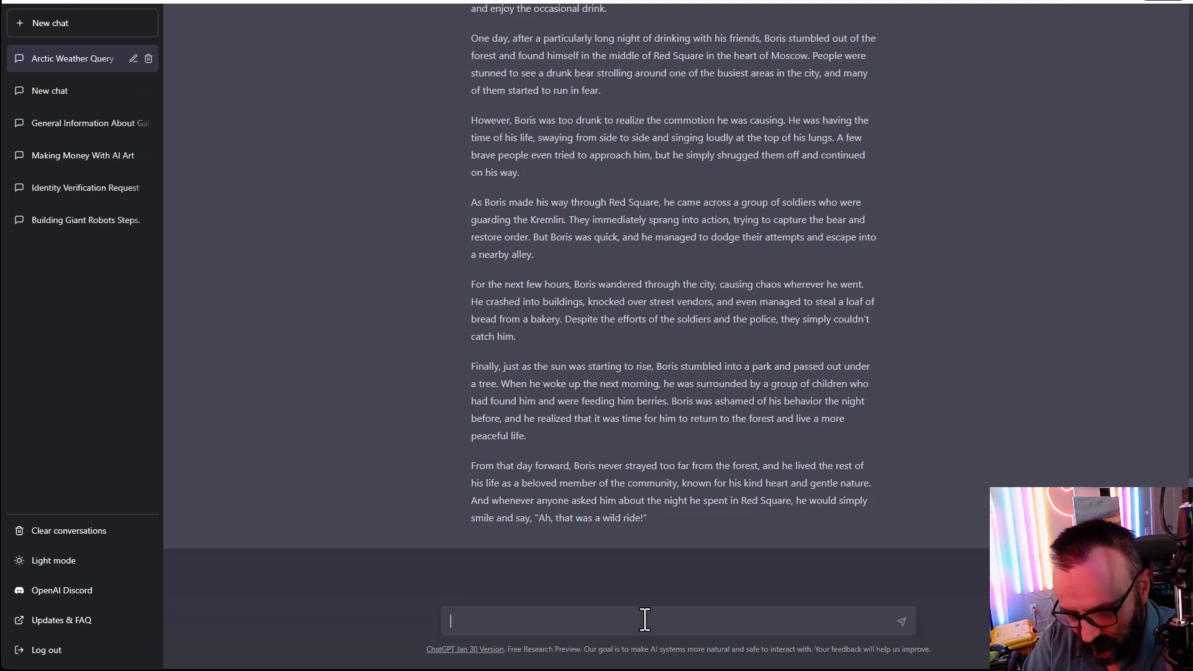
# - Ask 'best funny jokes about AI' and get eight AI-themed jokes
pyautogui.write('best fun')
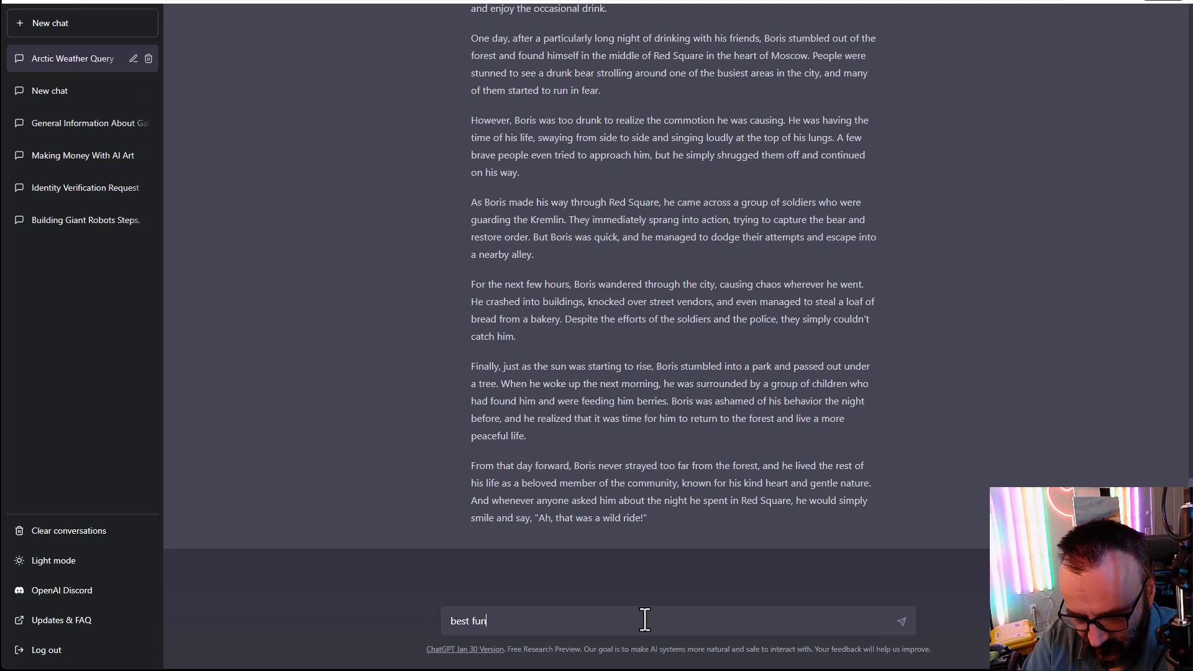
pyautogui.write('ny jokes ')
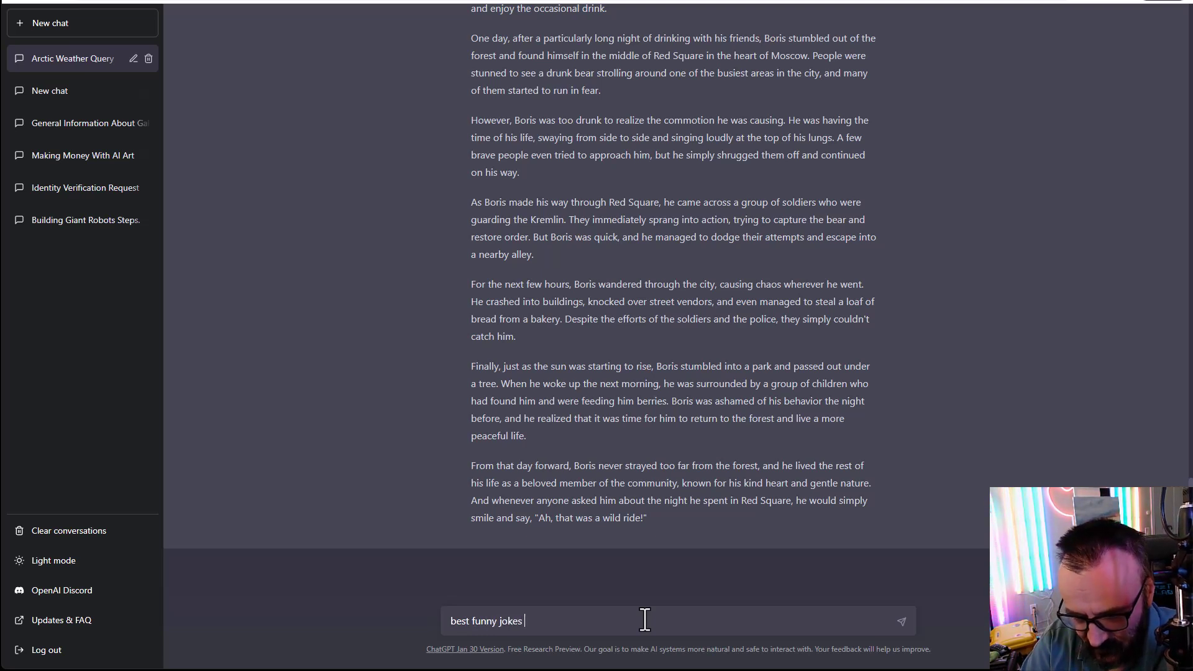
pyautogui.write('about')
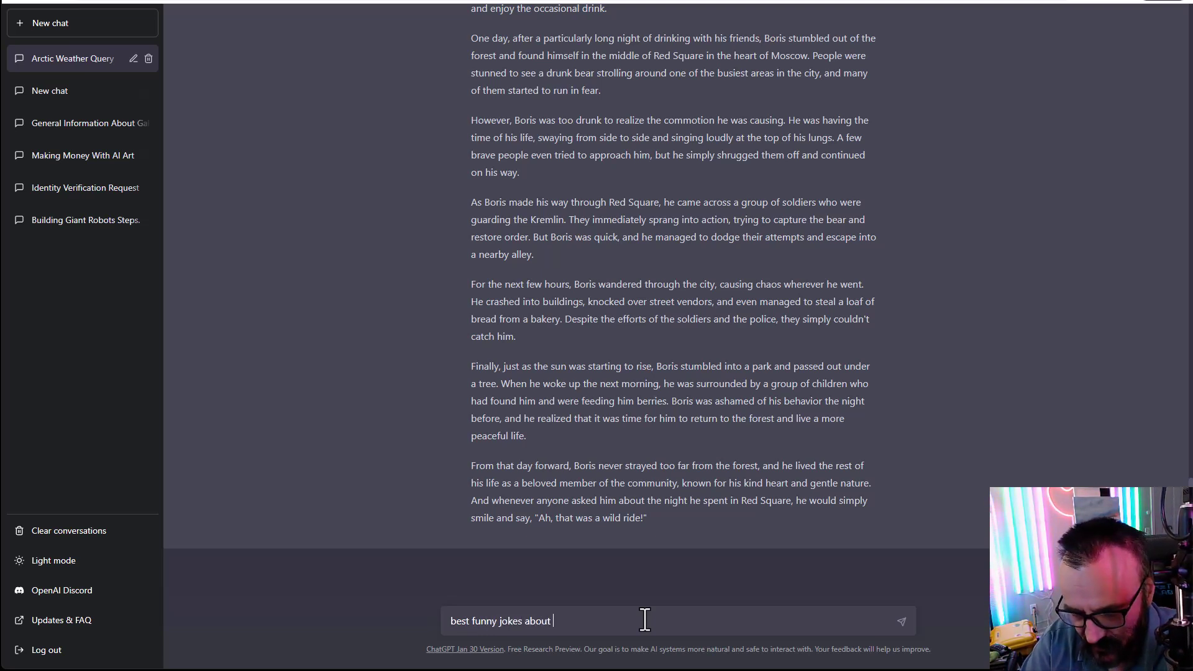
pyautogui.write(' AI')
pyautogui.press('Return')
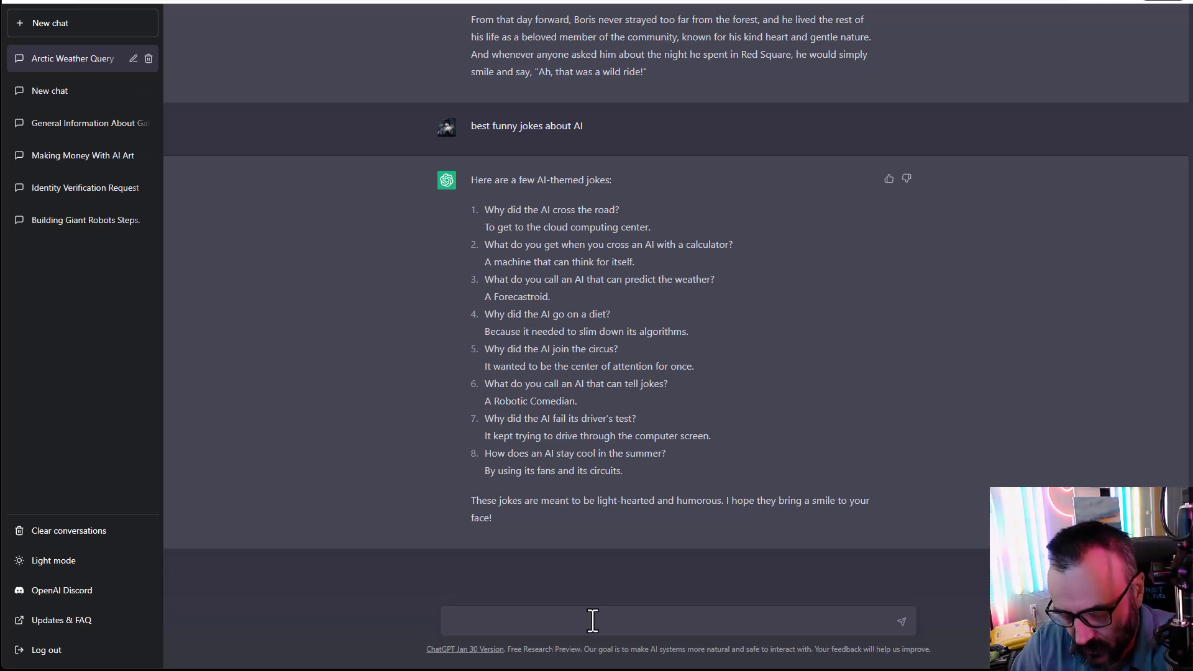
# - Enter the prompt 'write youtube discration for video about what hype about Chat GPT'
pyautogui.write('write ')
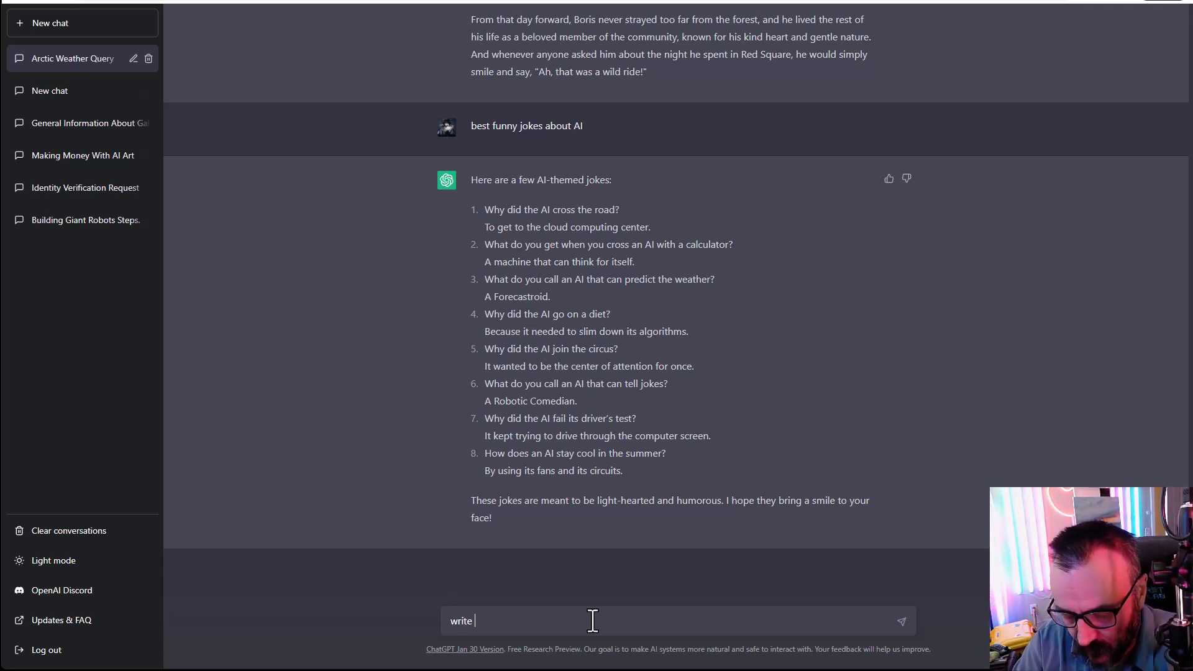
pyautogui.write('youtube dis')
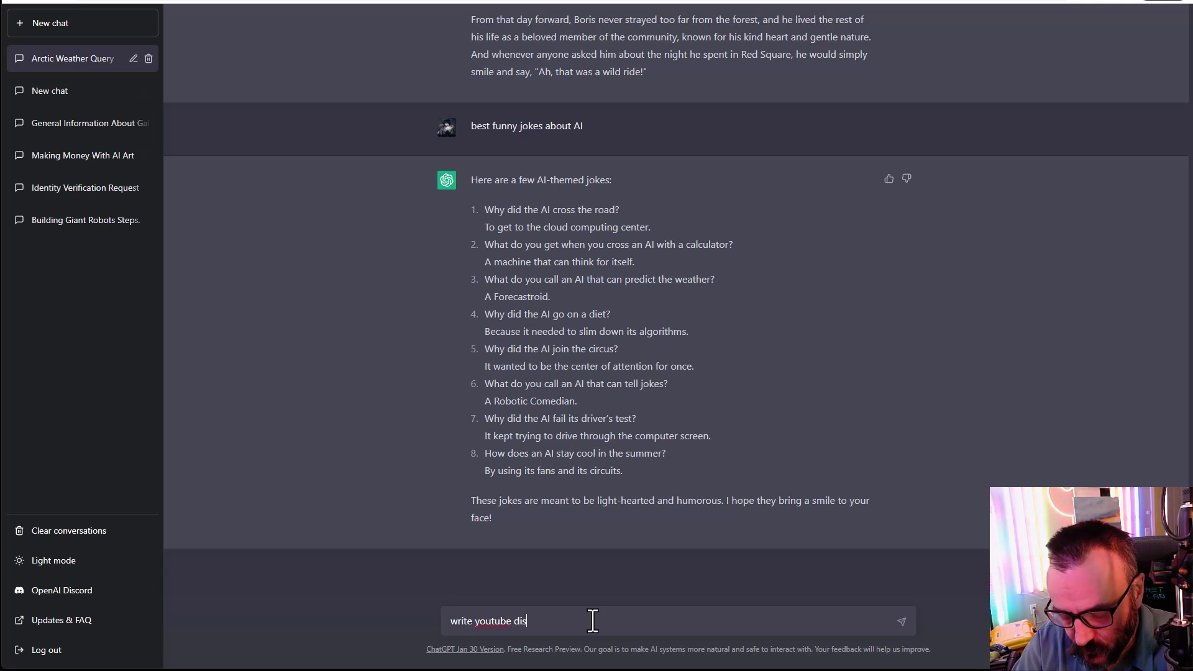
pyautogui.write('cration for ')
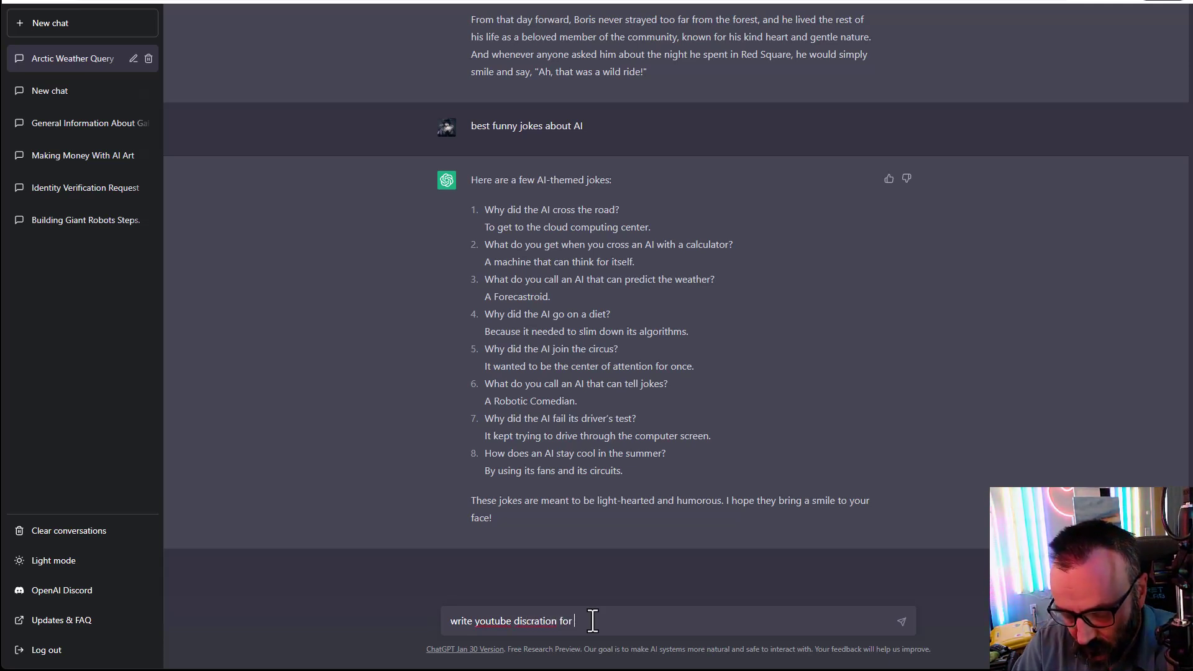
pyautogui.write('video ab')
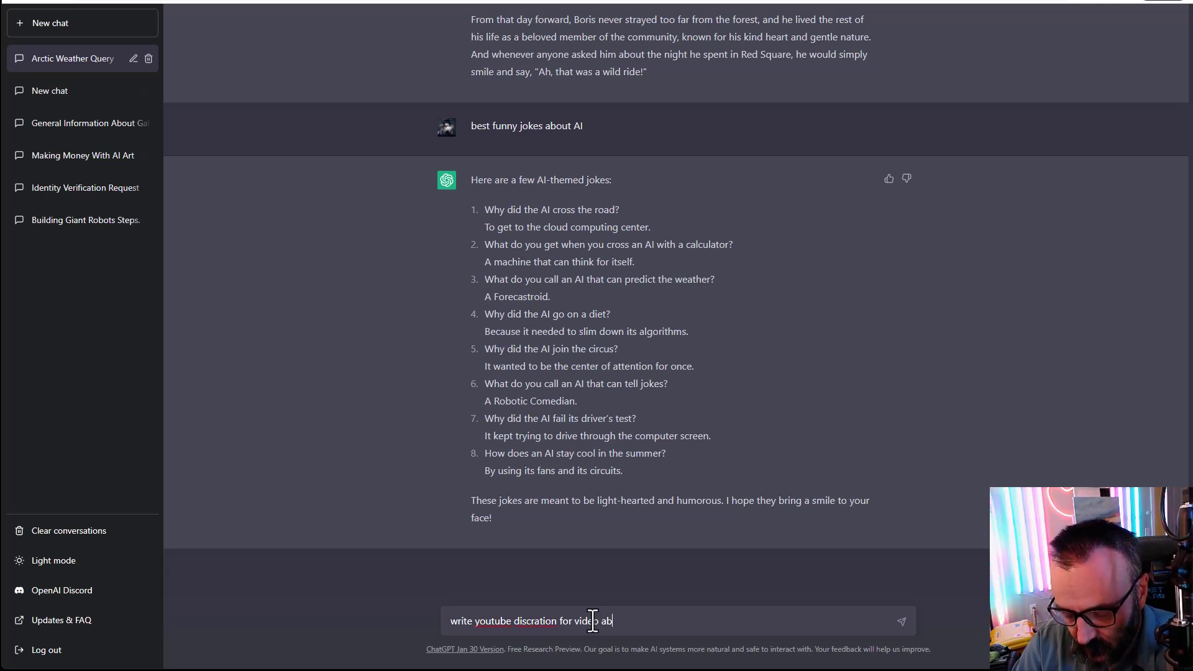
pyautogui.write('out h')
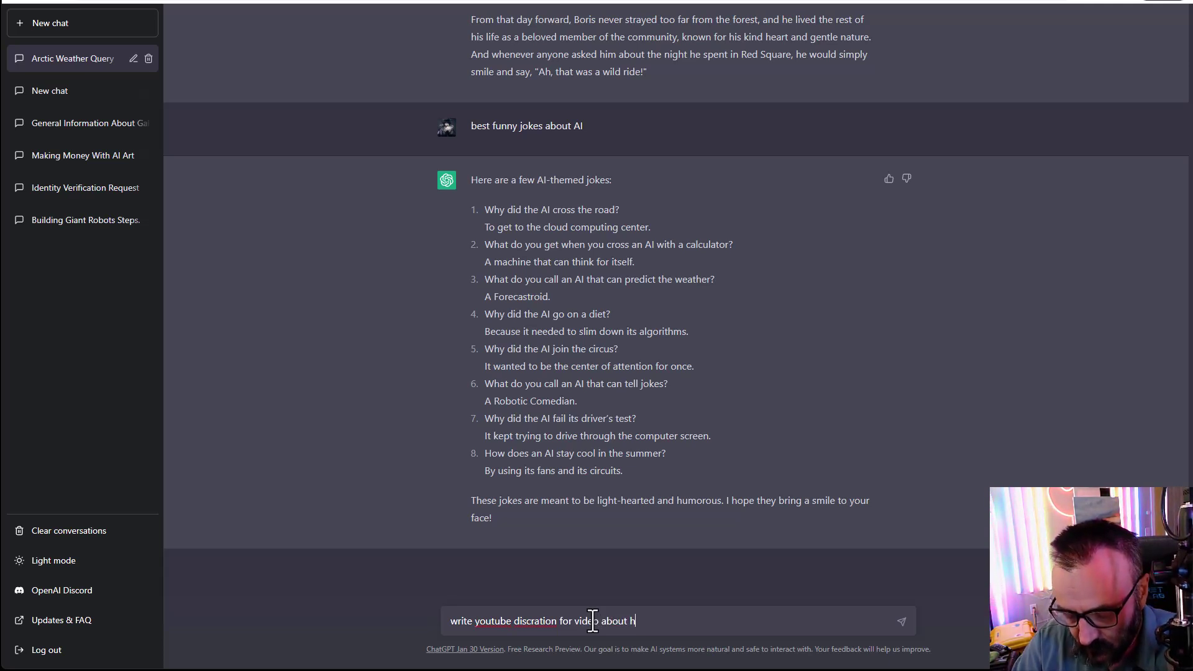
pyautogui.write('ow to use')
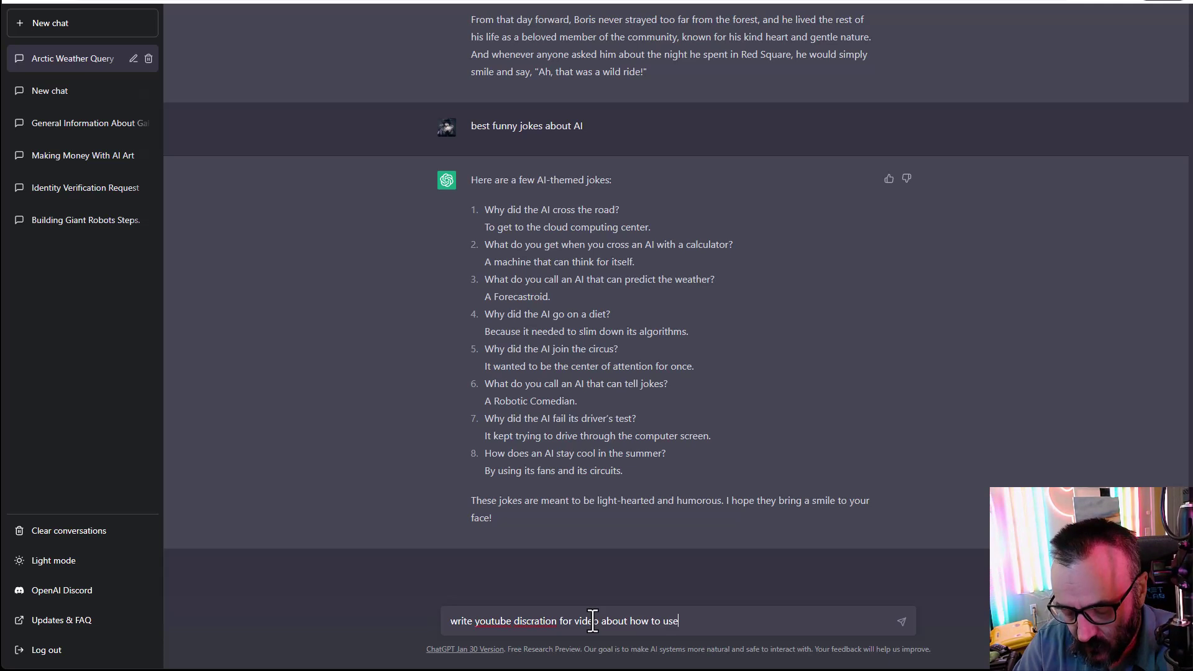
pyautogui.press('BackSpace')
pyautogui.press('BackSpace')
pyautogui.press('BackSpace')
pyautogui.press('BackSpace')
pyautogui.press('BackSpace')
pyautogui.press('BackSpace')
pyautogui.press('BackSpace')
pyautogui.press('BackSpace')
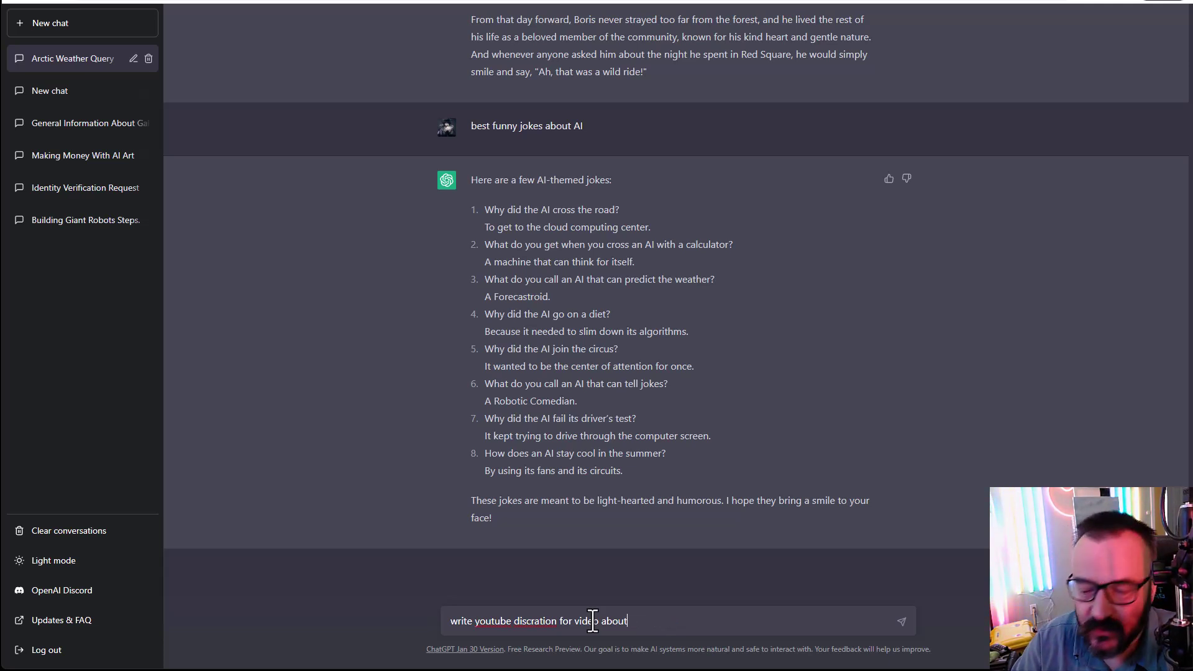
pyautogui.write('w')
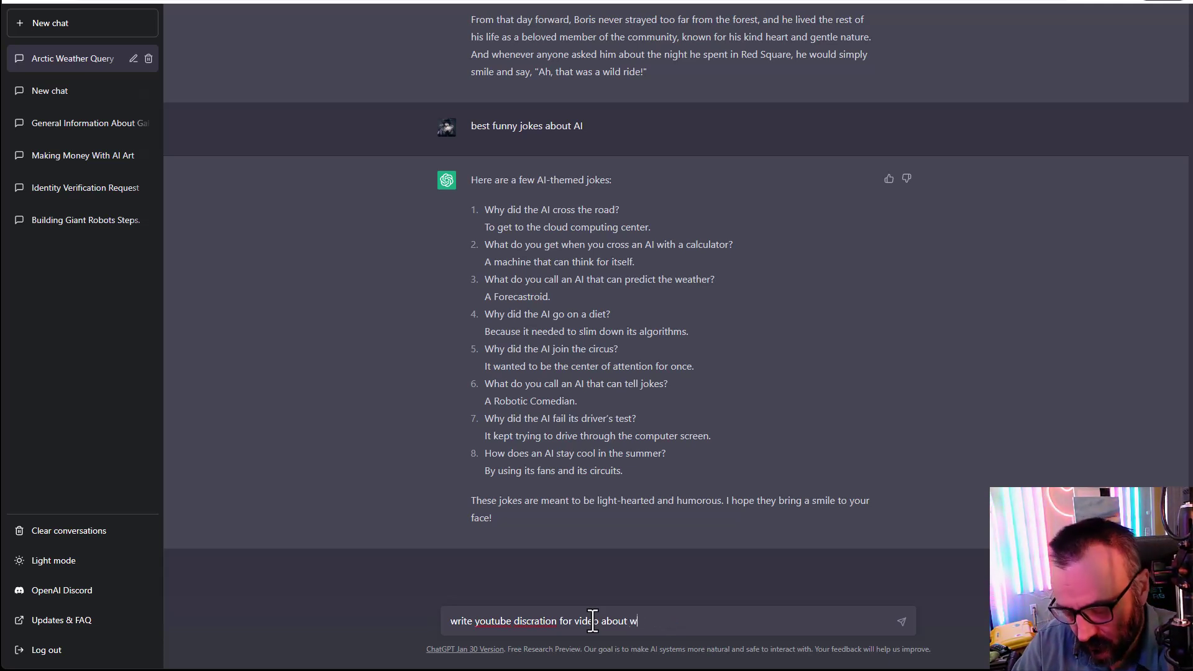
pyautogui.write('hat hype ')
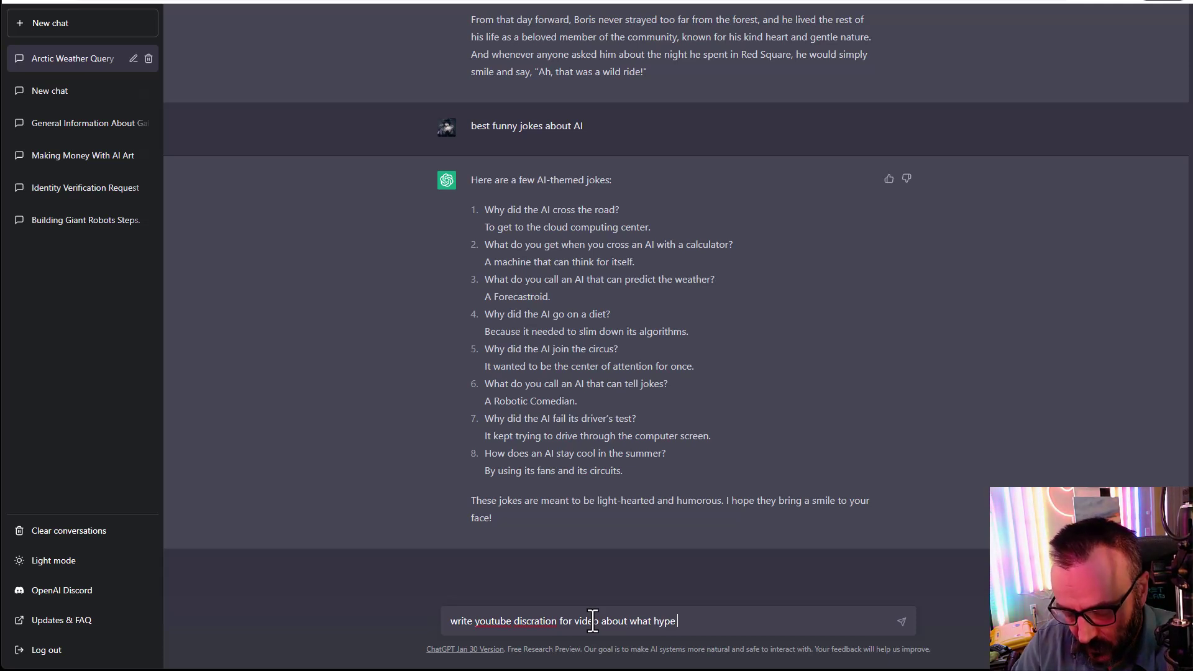
pyautogui.write('a')
pyautogui.write('bout ')
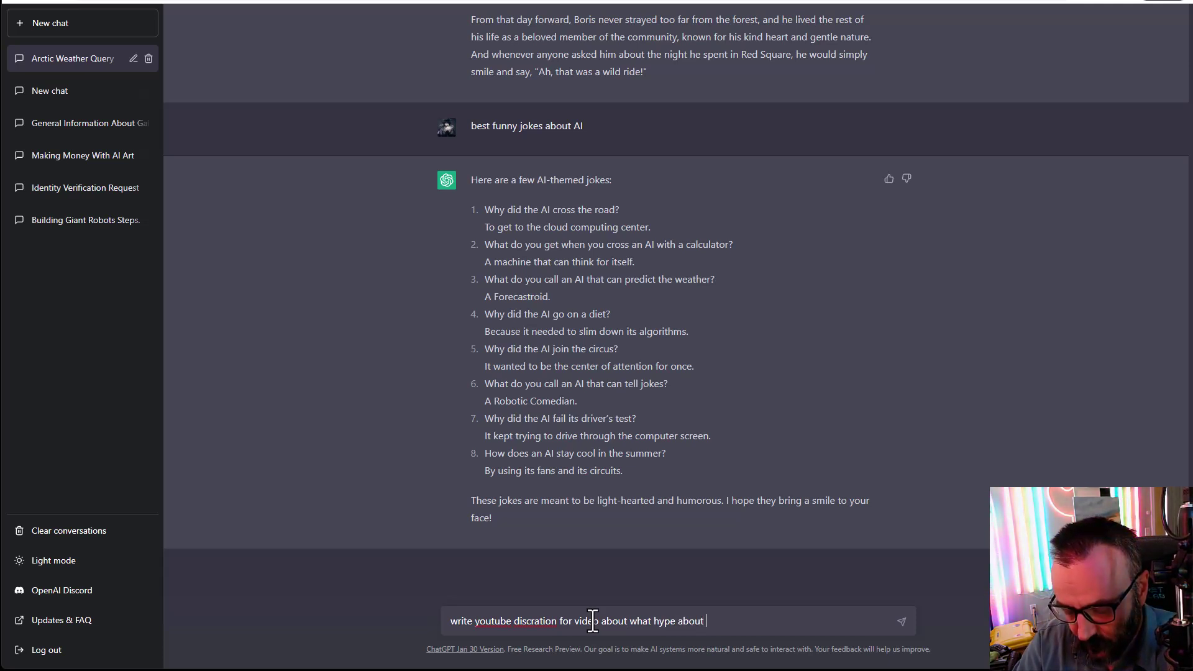
pyautogui.write('Chat ')
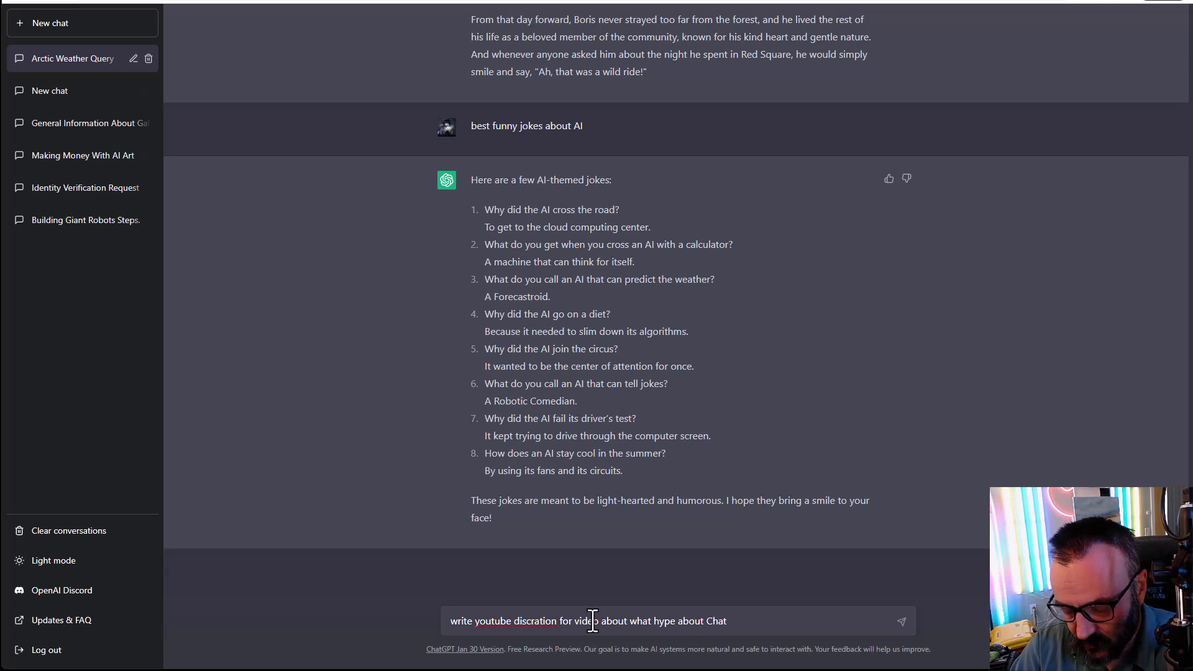
pyautogui.write('GPT')
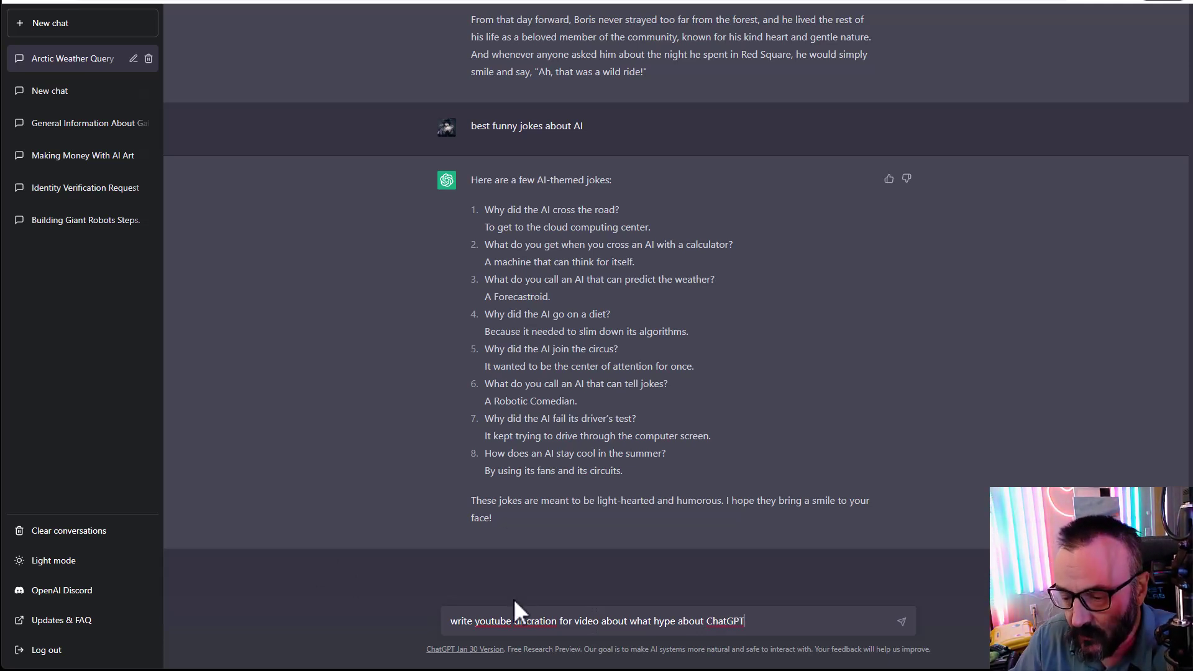
# - Correct the misspelled 'discration' to 'description', leaving 'youtube' unchanged
pyautogui.rightClick(533, 622)
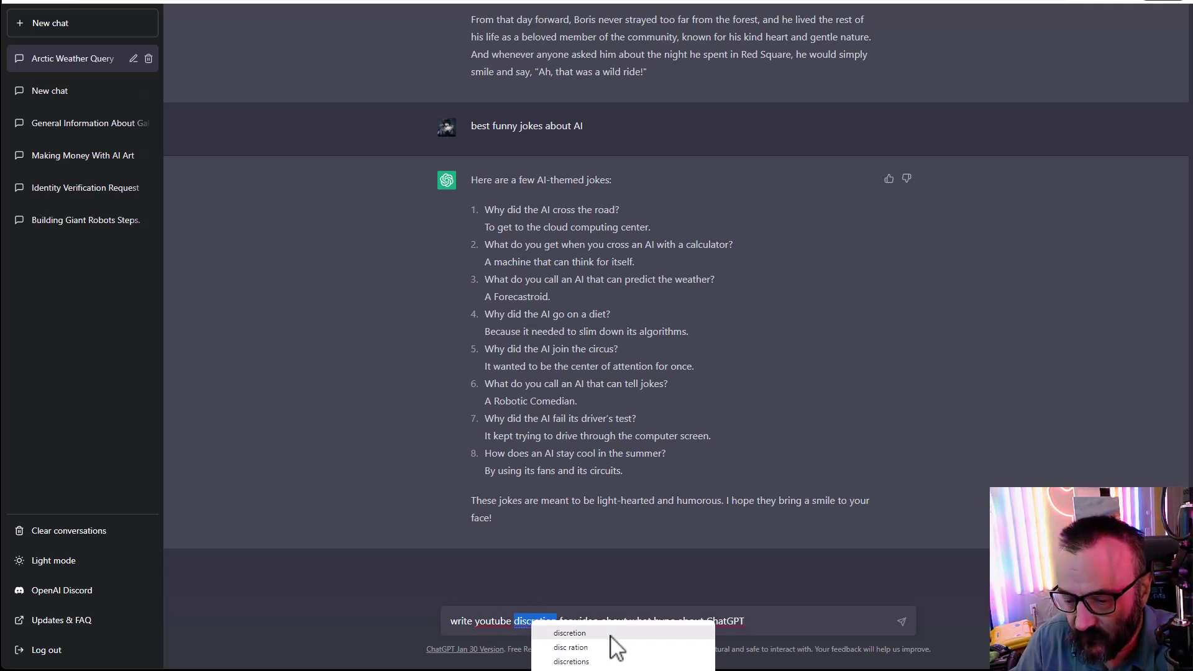
pyautogui.click(527, 645)
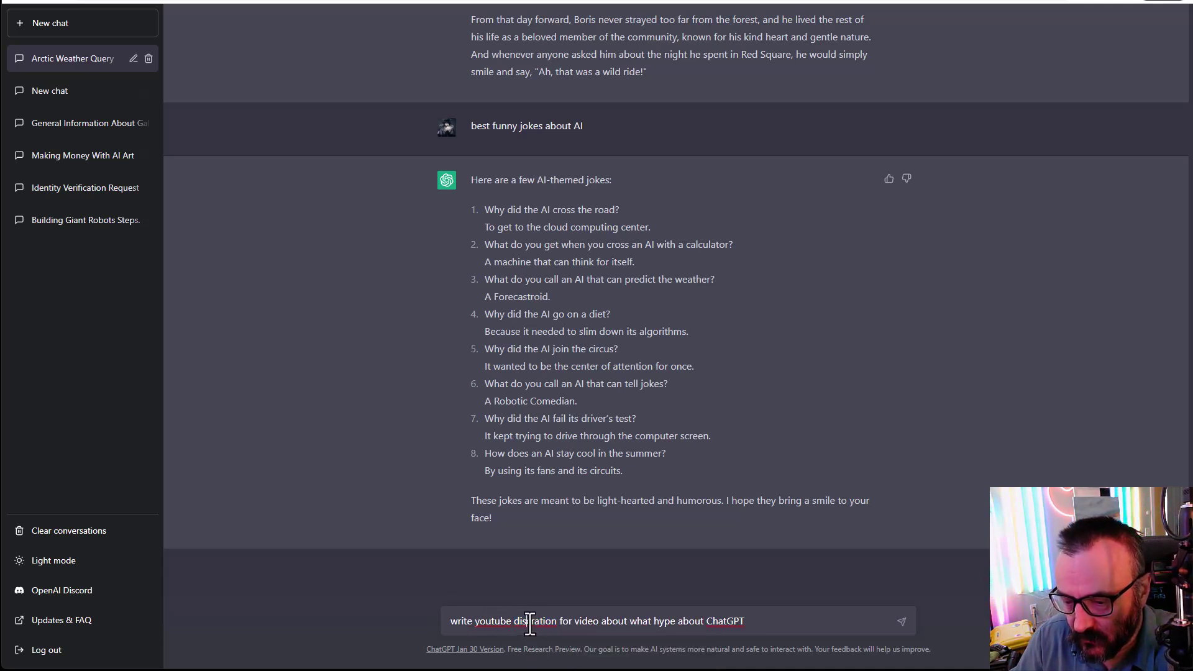
pyautogui.doubleClick(532, 621)
pyautogui.write('descri')
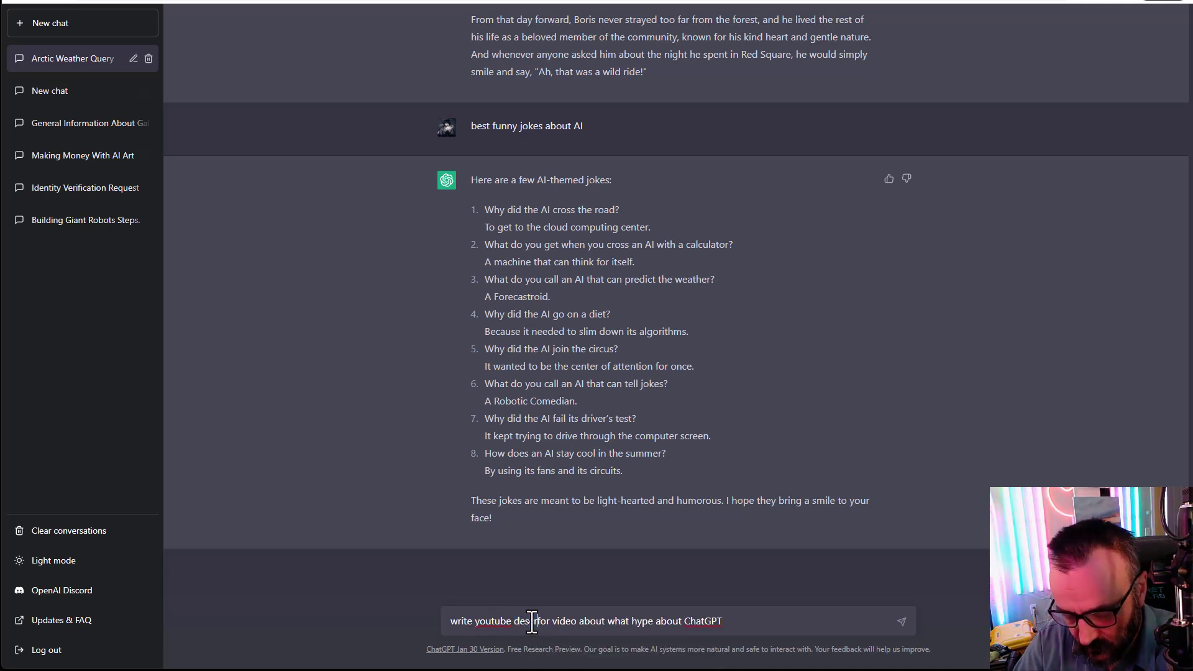
pyautogui.write('tion')
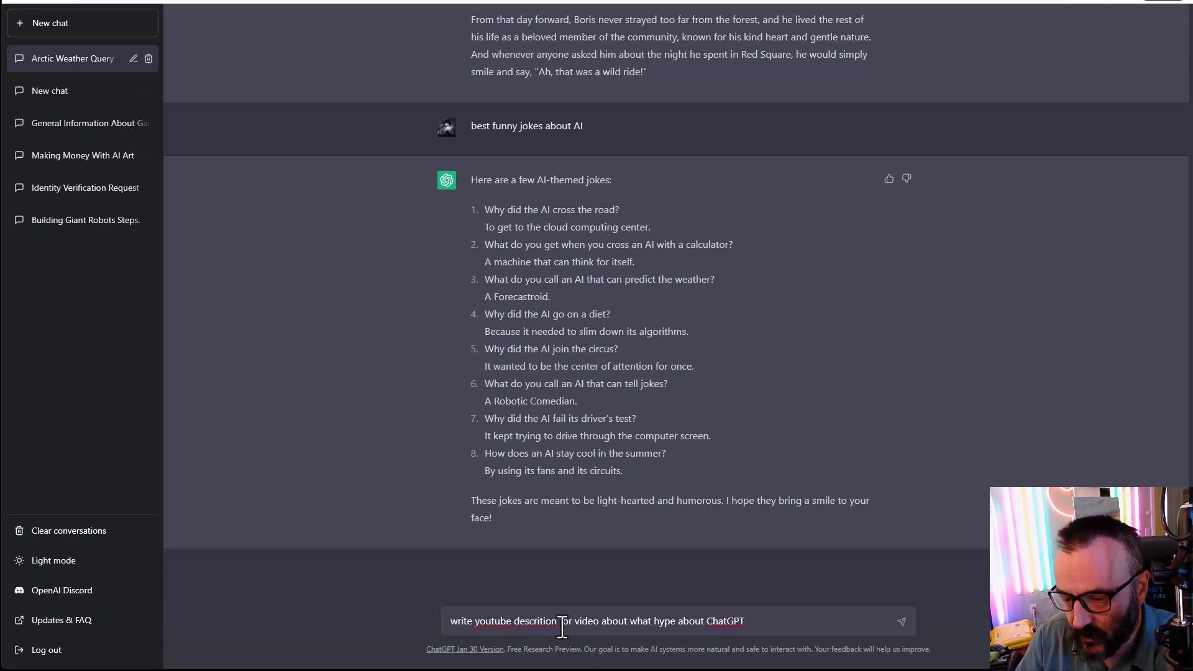
pyautogui.rightClick(550, 623)
pyautogui.click(587, 634)
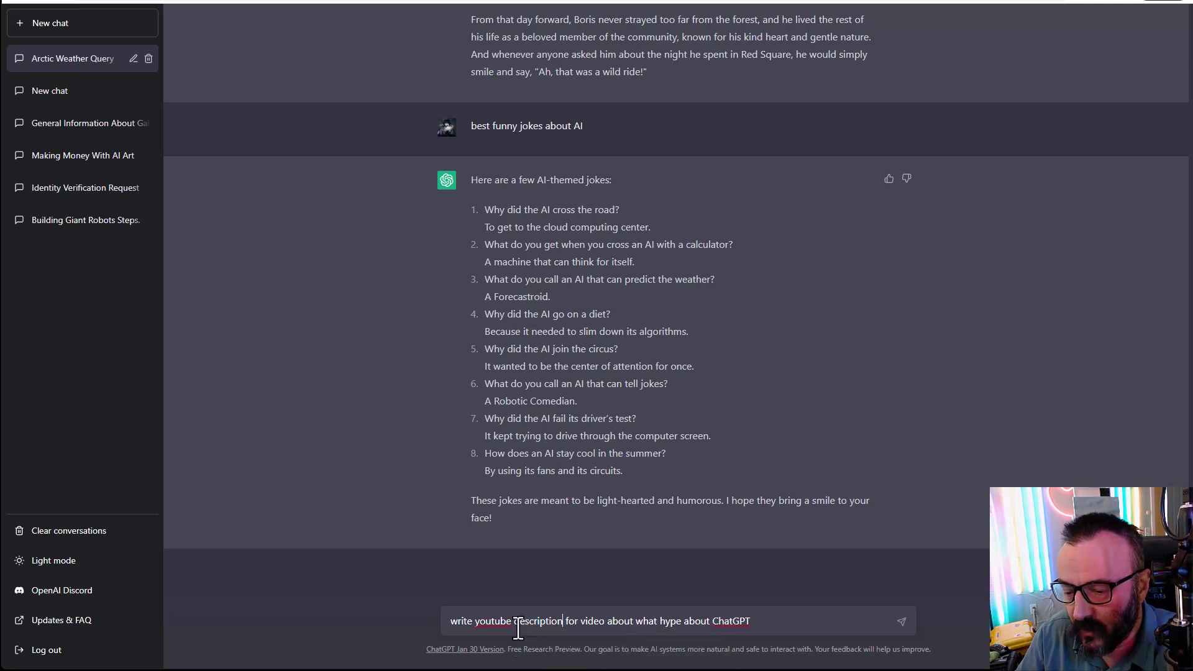
pyautogui.rightClick(497, 621)
pyautogui.click(692, 621)
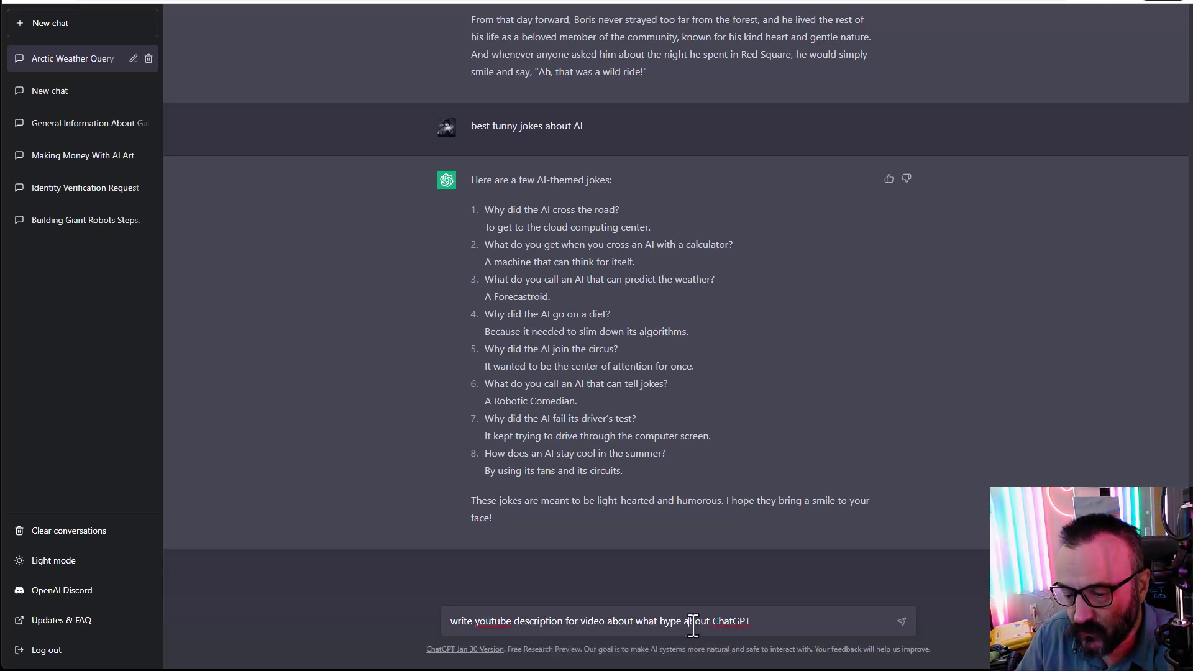
# - Send the YouTube-description prompt so ChatGPT generates its reply
pyautogui.press('Return')
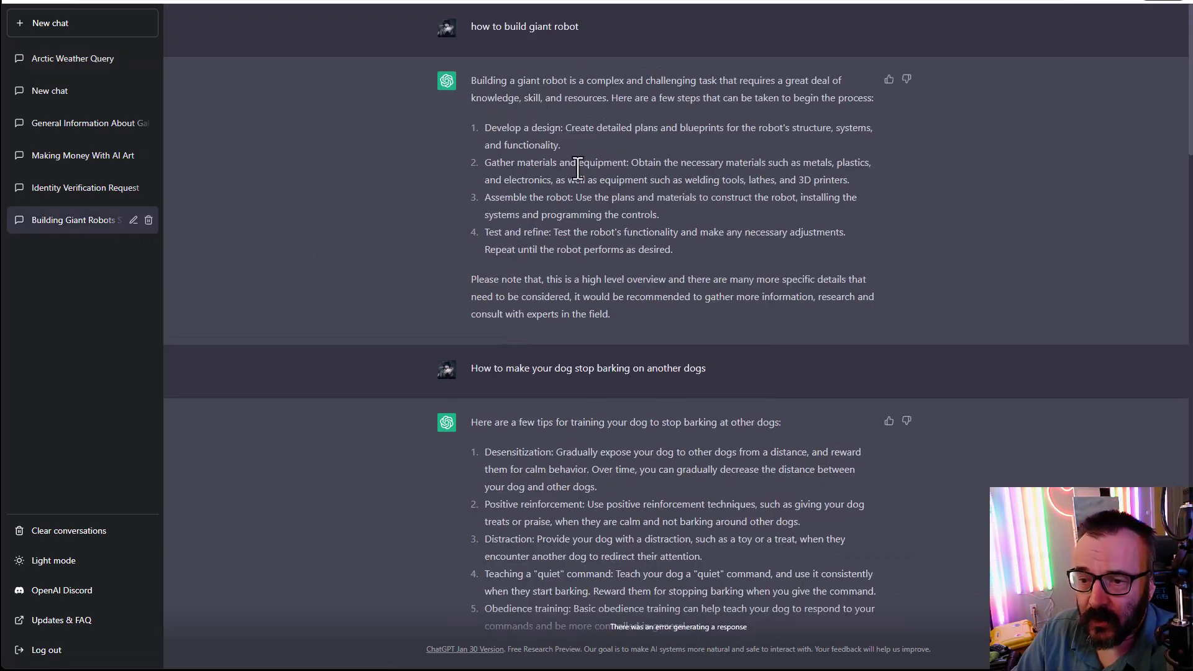
# - Read down the giant-robot chat, highlighting the dog-barking tips and the epic landscape answer
pyautogui.scroll(-2, 561, 242)
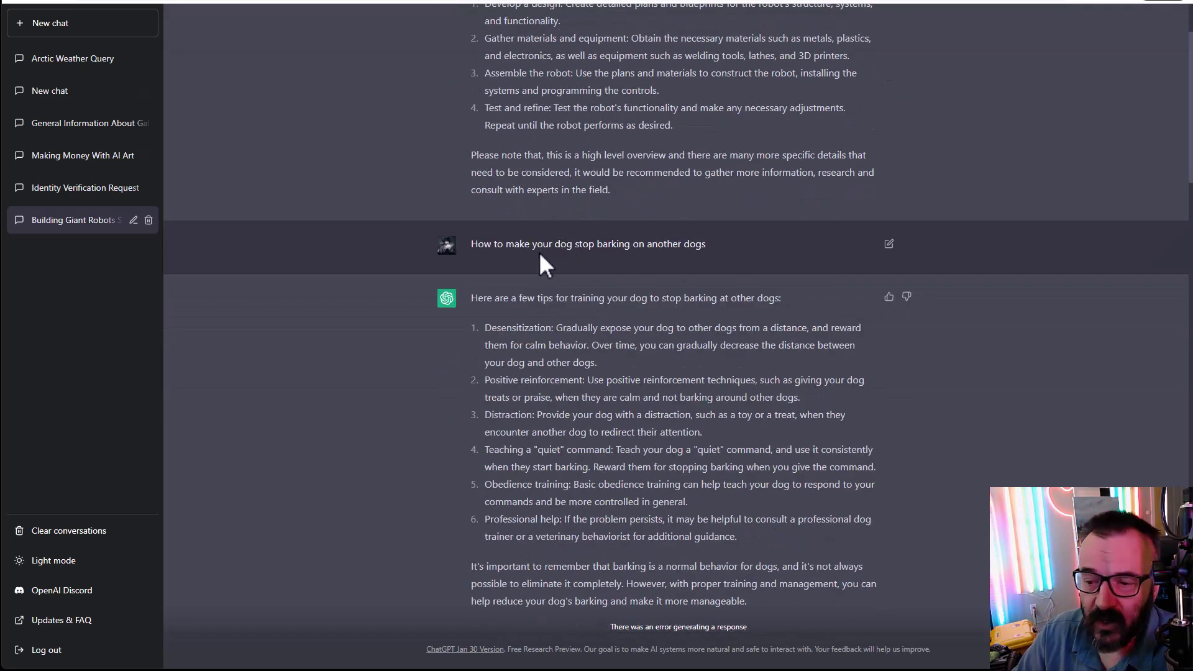
pyautogui.scroll(-2, 595, 305)
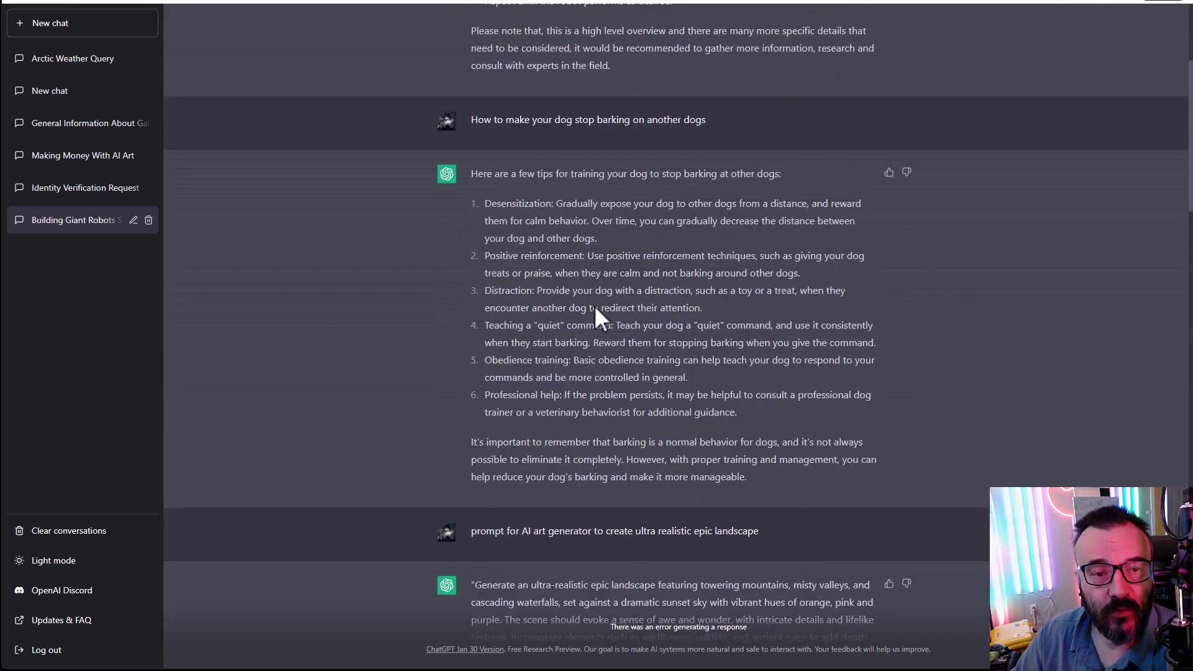
pyautogui.moveTo(754, 443); pyautogui.dragTo(485, 200)
pyautogui.click(607, 315)
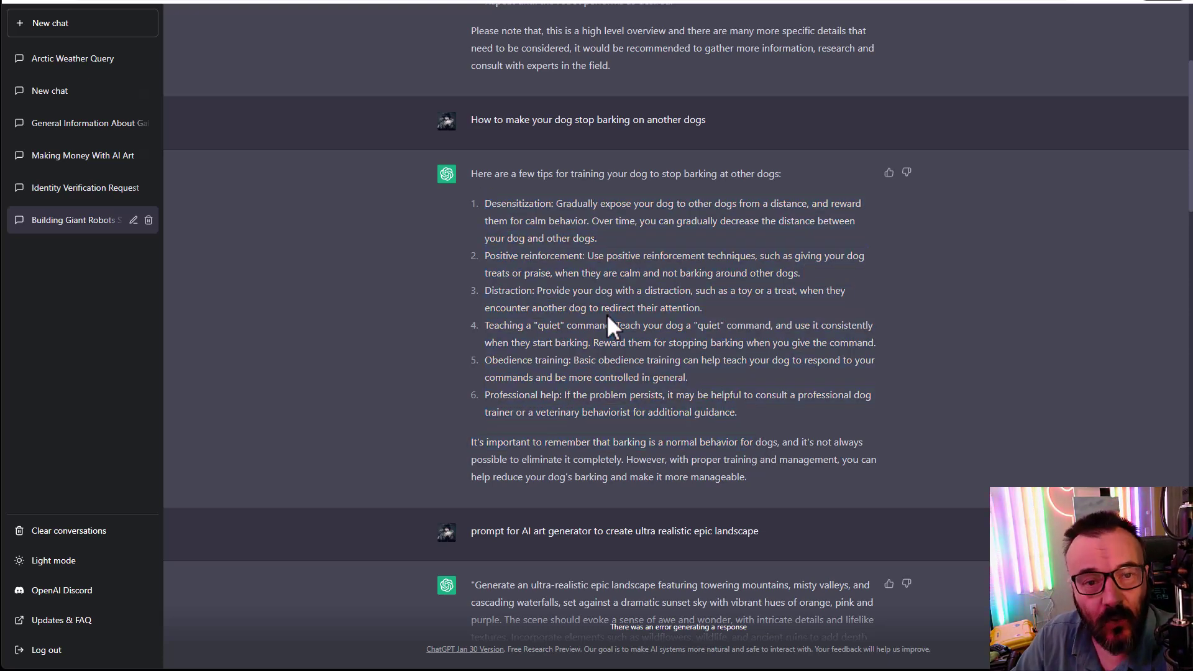
pyautogui.scroll(-2, 587, 262)
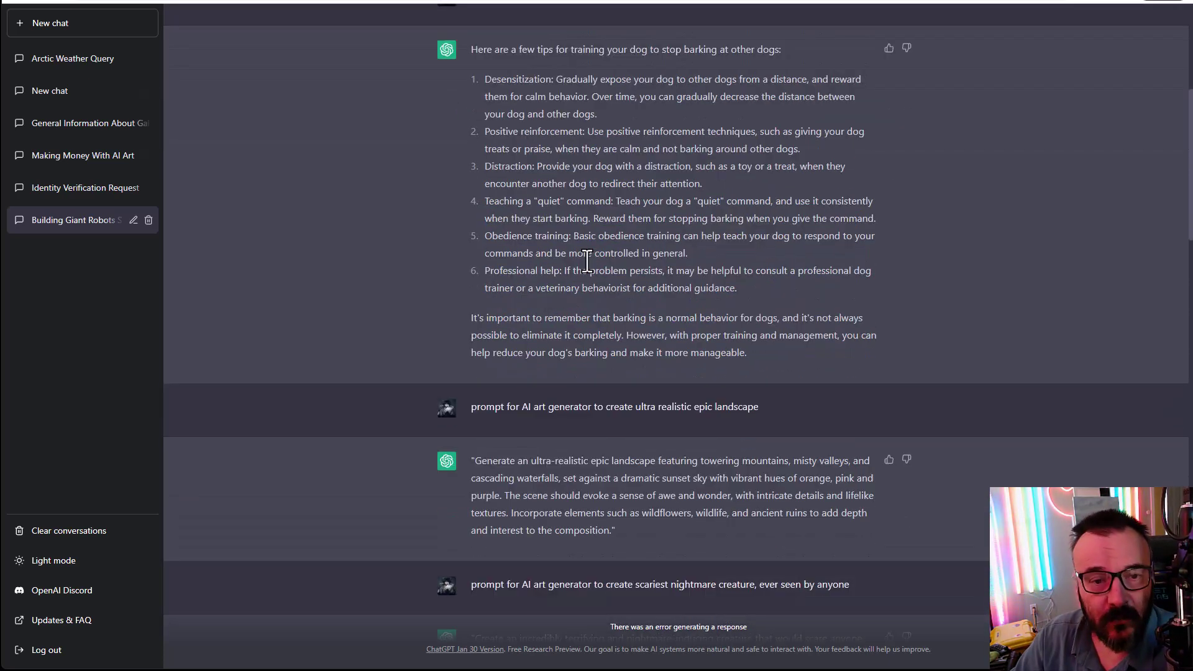
pyautogui.scroll(-3, 587, 262)
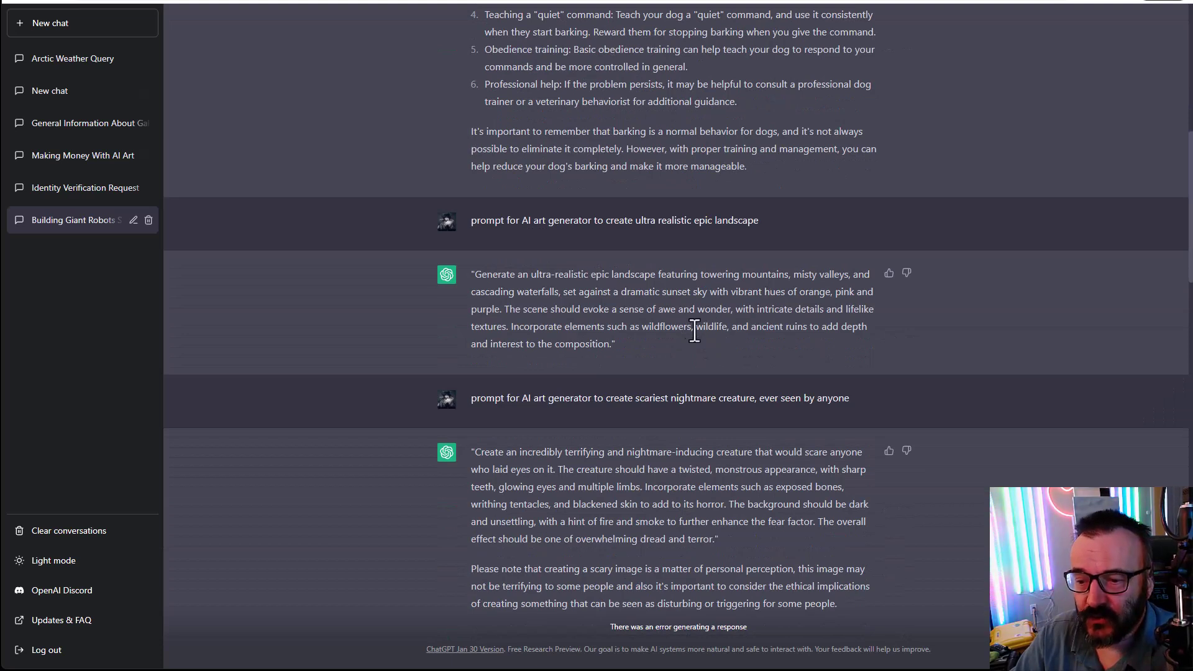
pyautogui.moveTo(682, 343); pyautogui.dragTo(476, 274)
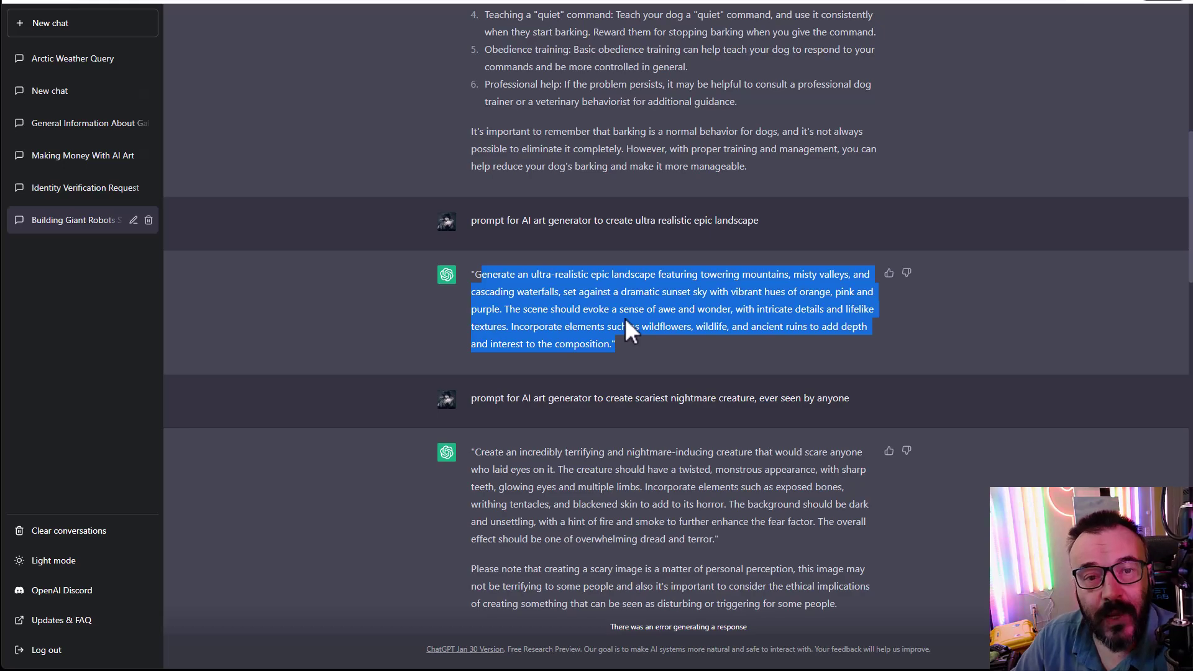
# - Scroll to the end of the chat and open 'Identity Verification Request' from the sidebar
pyautogui.scroll(-9, 625, 318)
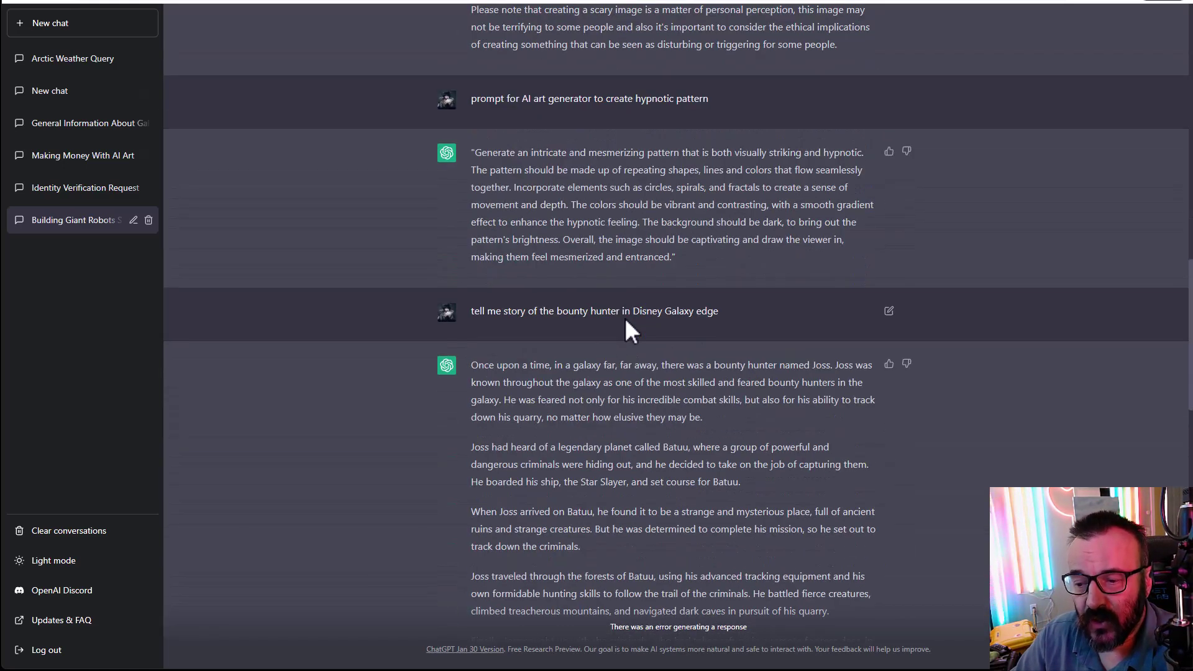
pyautogui.scroll(-1, 625, 318)
pyautogui.scroll(-3, 625, 318)
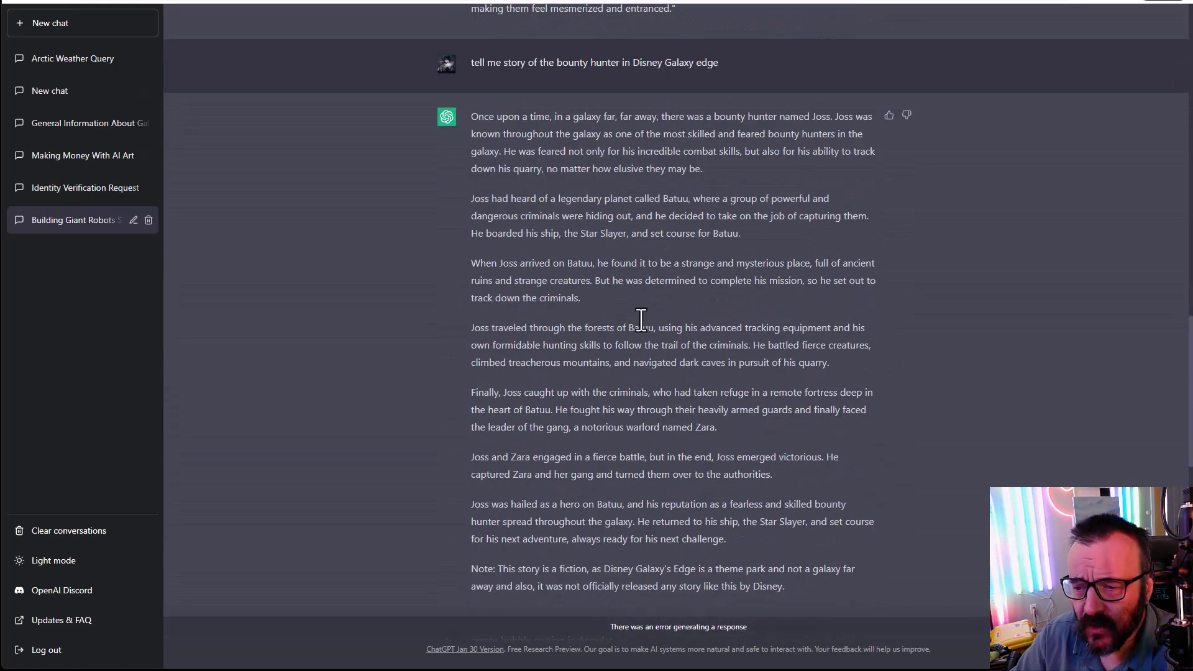
pyautogui.scroll(-10, 641, 320)
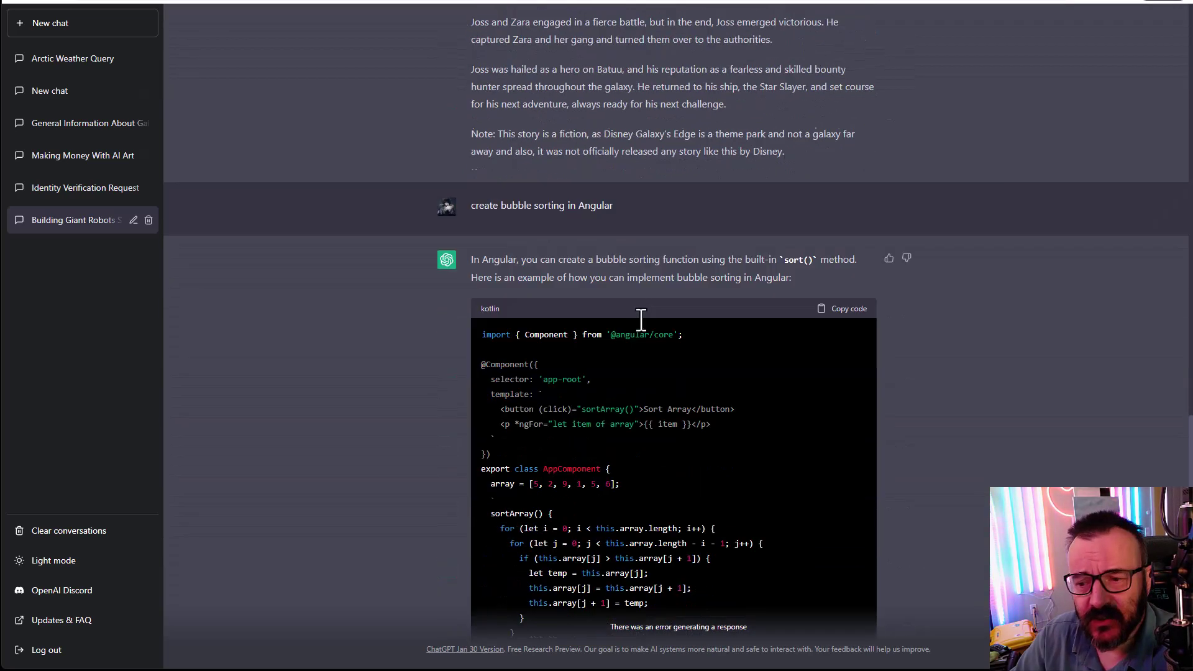
pyautogui.scroll(-2, 641, 320)
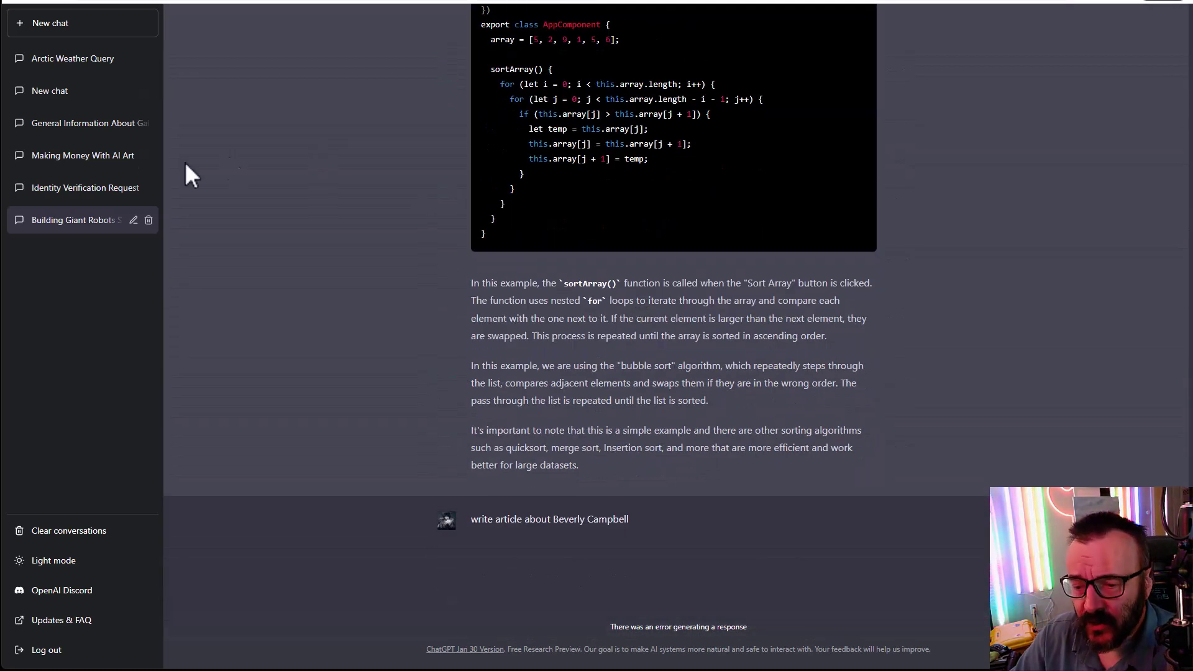
pyautogui.click(106, 196)
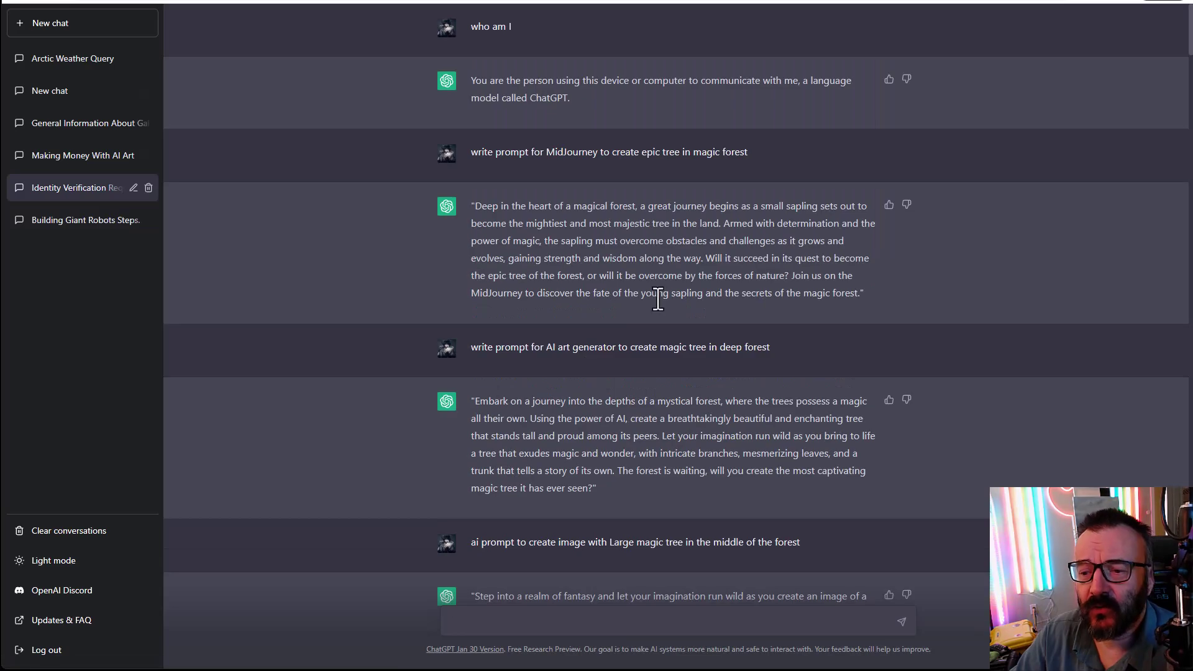
# - Scroll down and highlight the answer about installing ChatGPT locally
pyautogui.scroll(-20, 636, 245)
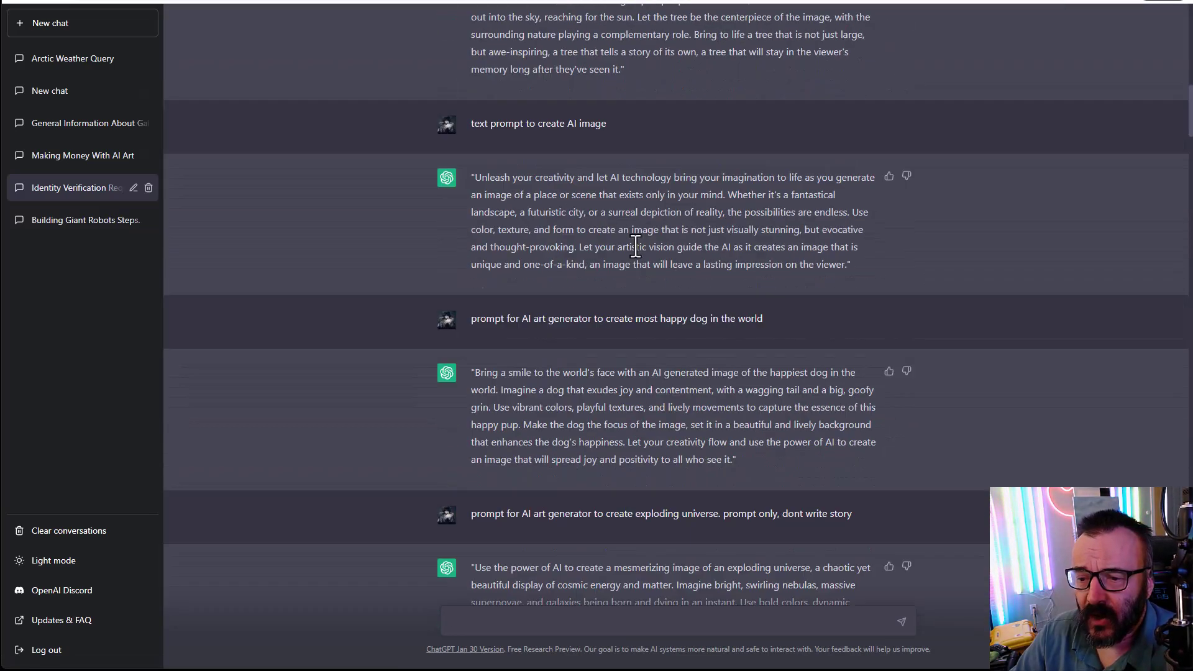
pyautogui.scroll(-20, 636, 246)
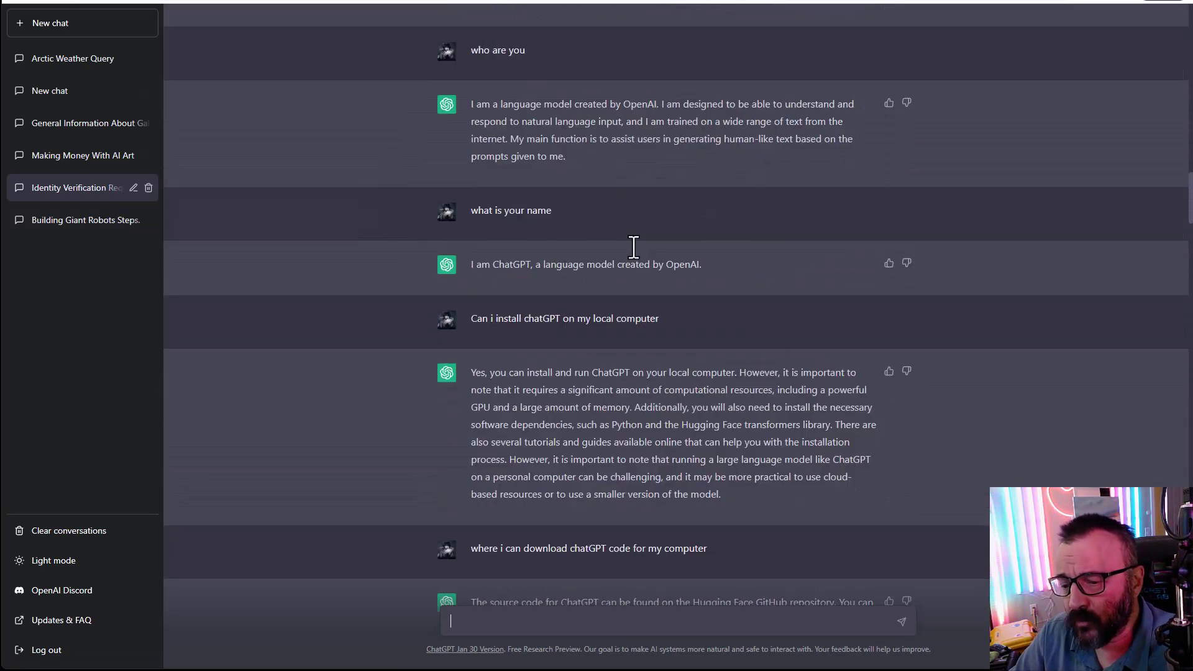
pyautogui.scroll(-3, 634, 247)
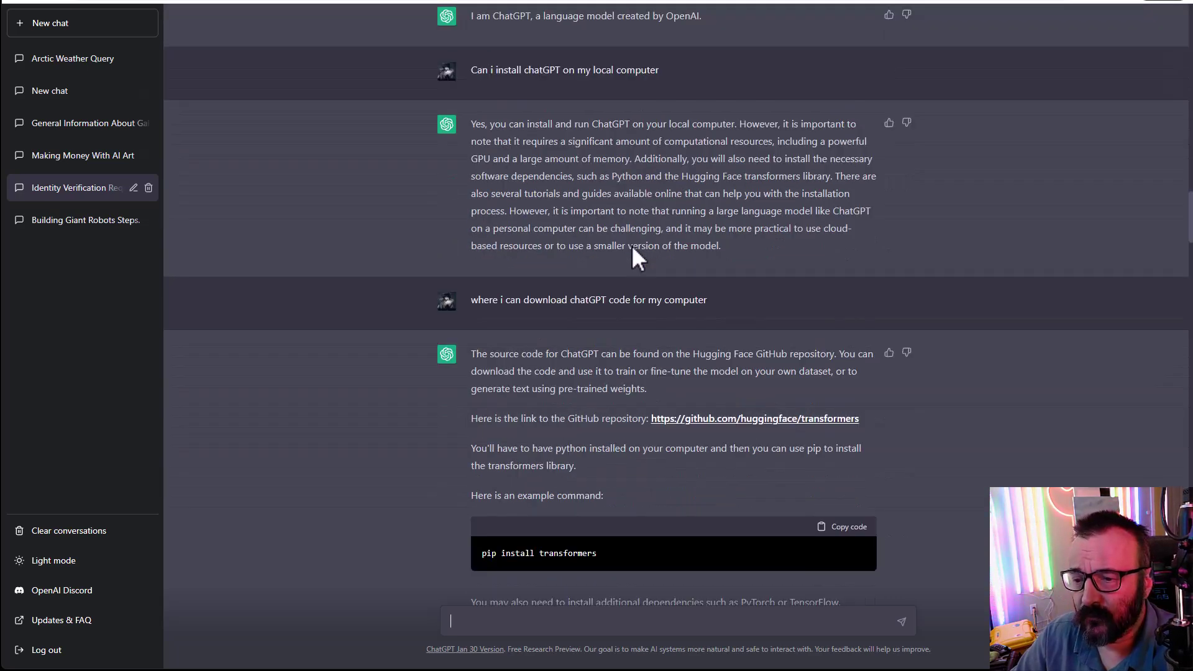
pyautogui.scroll(3, 625, 195)
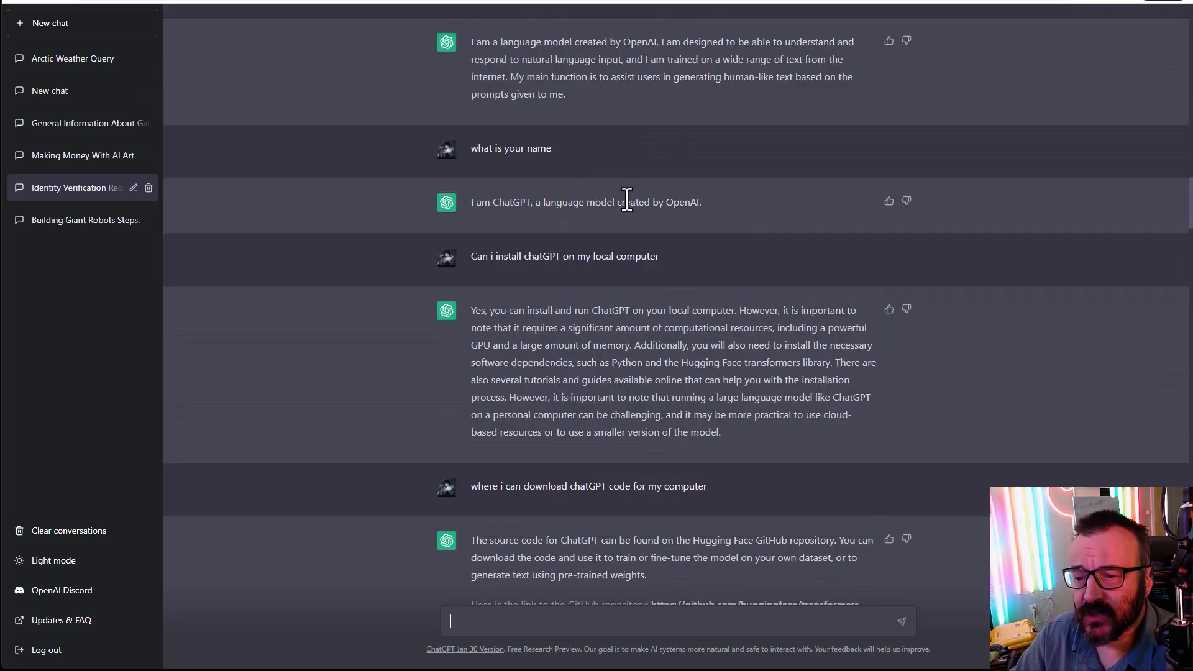
pyautogui.moveTo(741, 429); pyautogui.dragTo(457, 308)
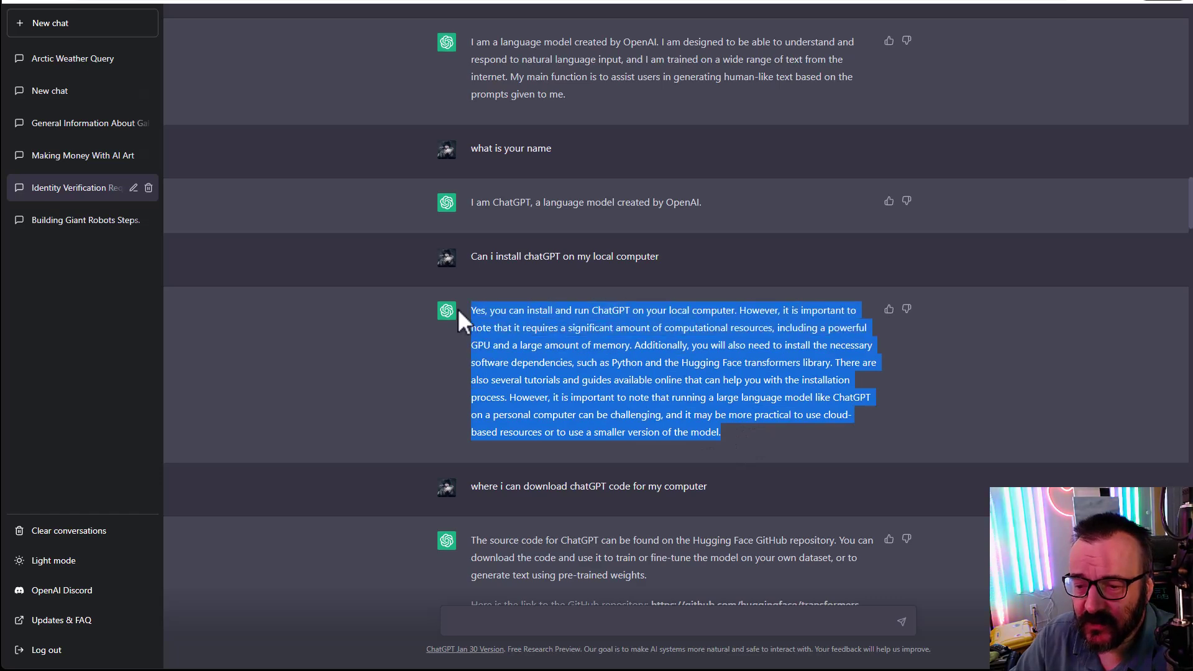
pyautogui.click(623, 367)
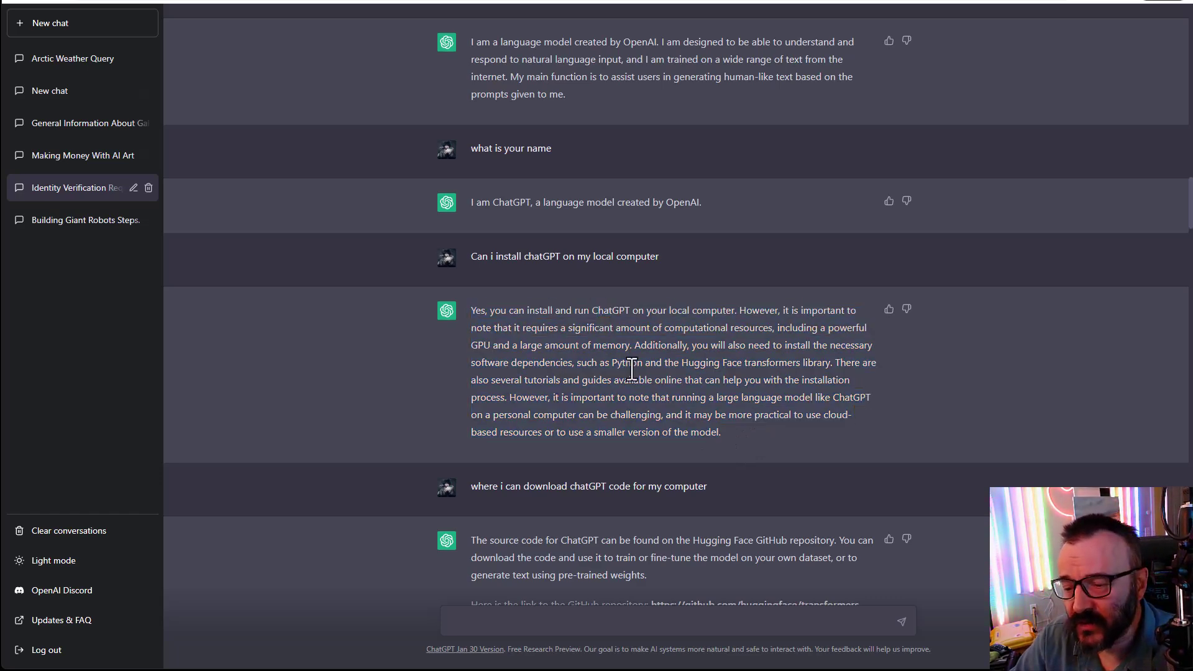
# - Highlight training steps 1 through 5, then continue down to the Rembrandt lighting answer
pyautogui.scroll(-3, 631, 371)
pyautogui.scroll(-5, 632, 371)
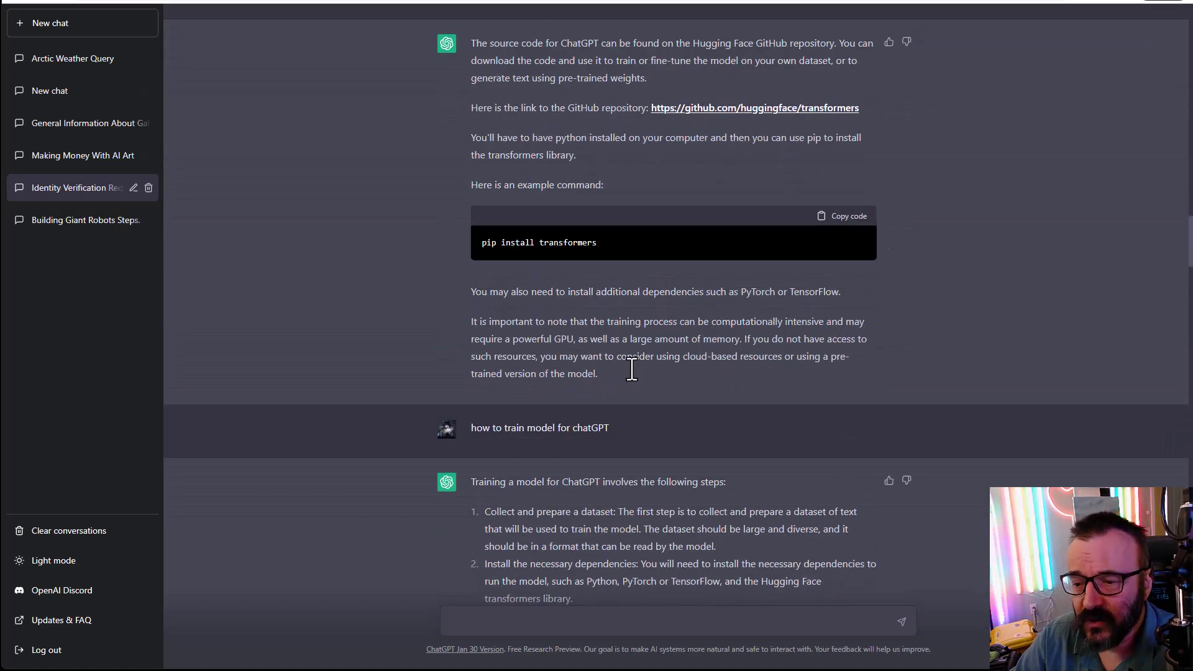
pyautogui.scroll(-3, 631, 371)
pyautogui.scroll(-2, 632, 371)
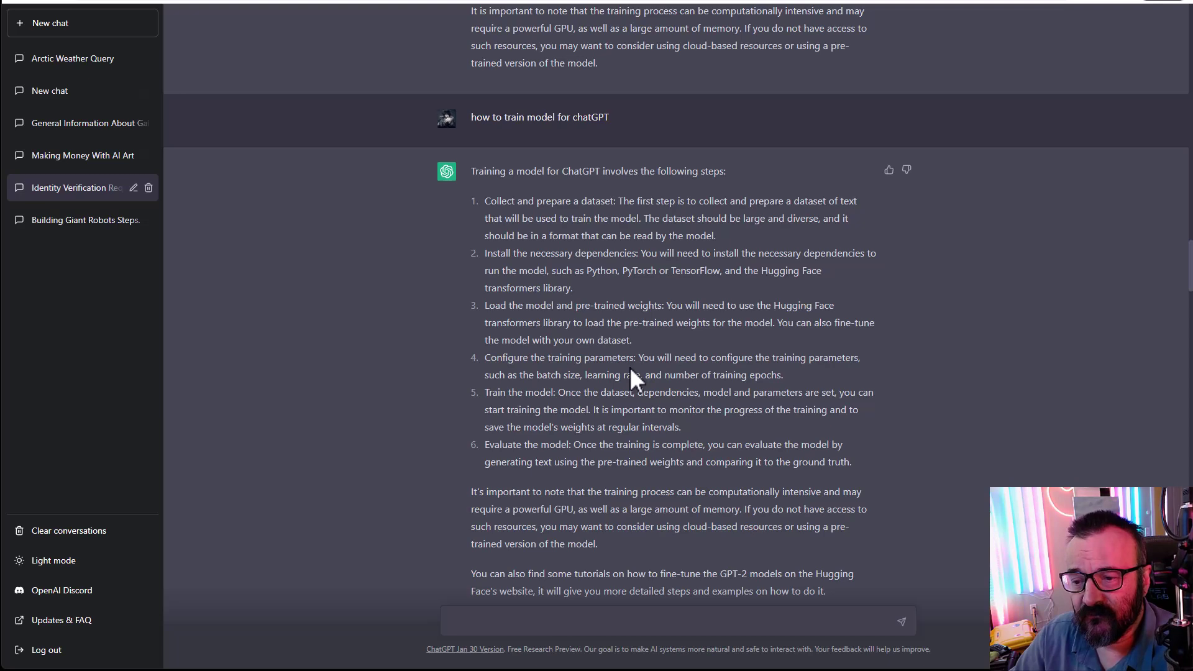
pyautogui.moveTo(503, 218); pyautogui.dragTo(725, 395)
pyautogui.scroll(-8, 647, 365)
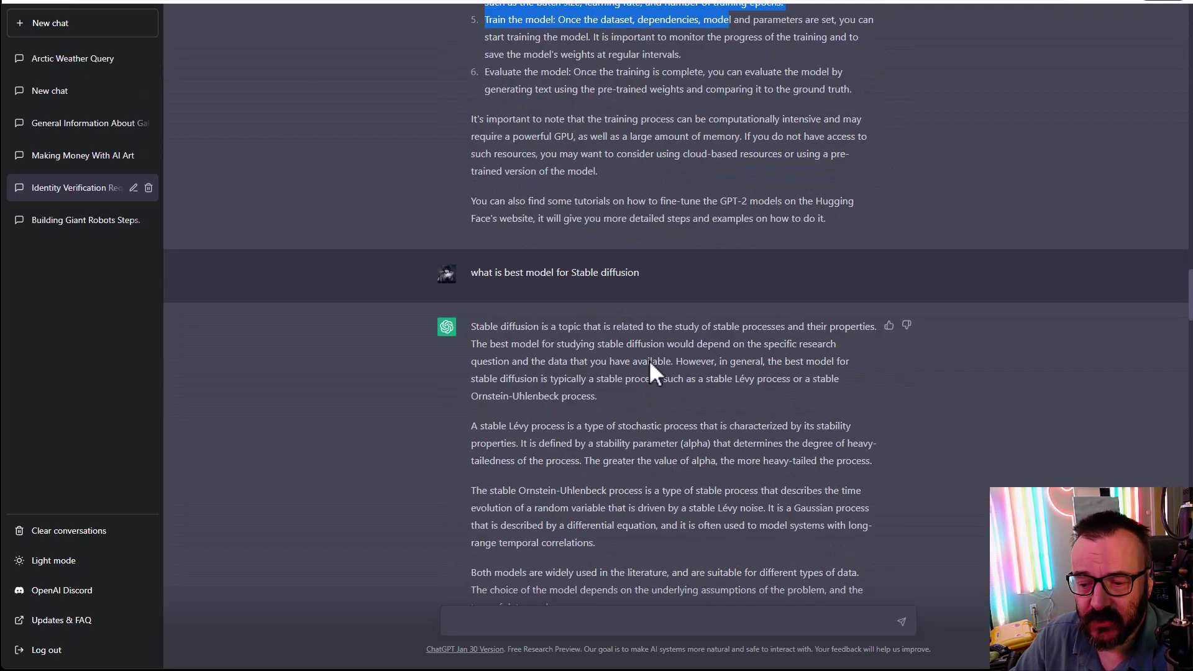
pyautogui.scroll(-4, 650, 362)
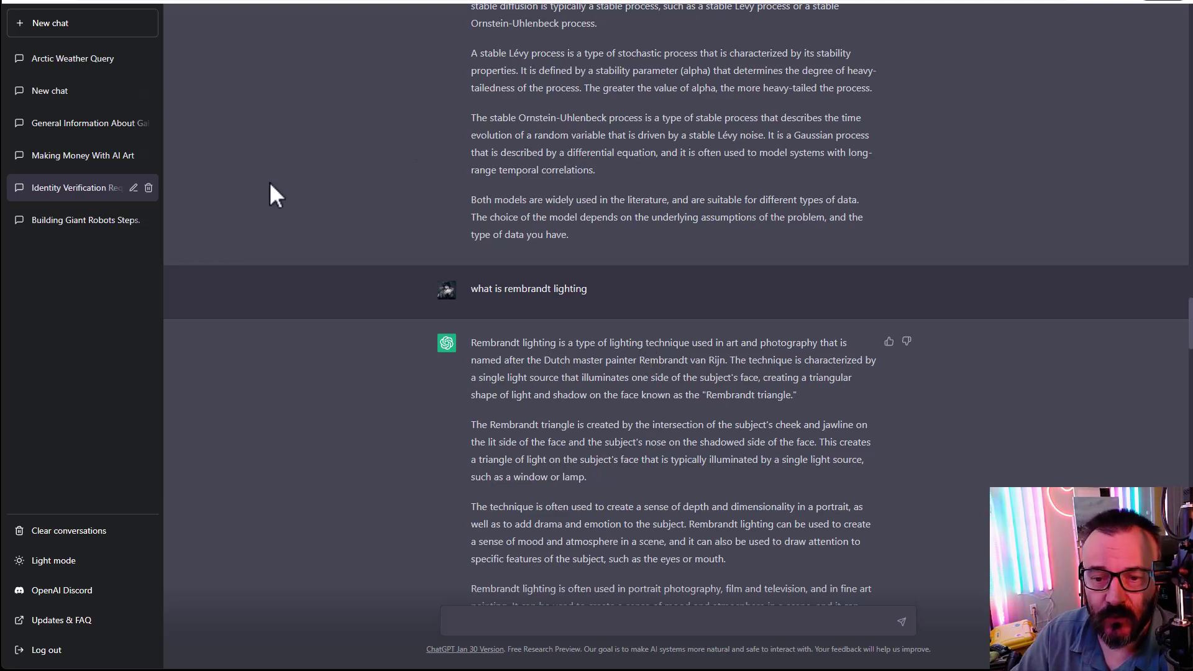
# - Open the 'Making Money With AI Art' chat, then return to 'Building Giant Robots Steps'
pyautogui.click(83, 157)
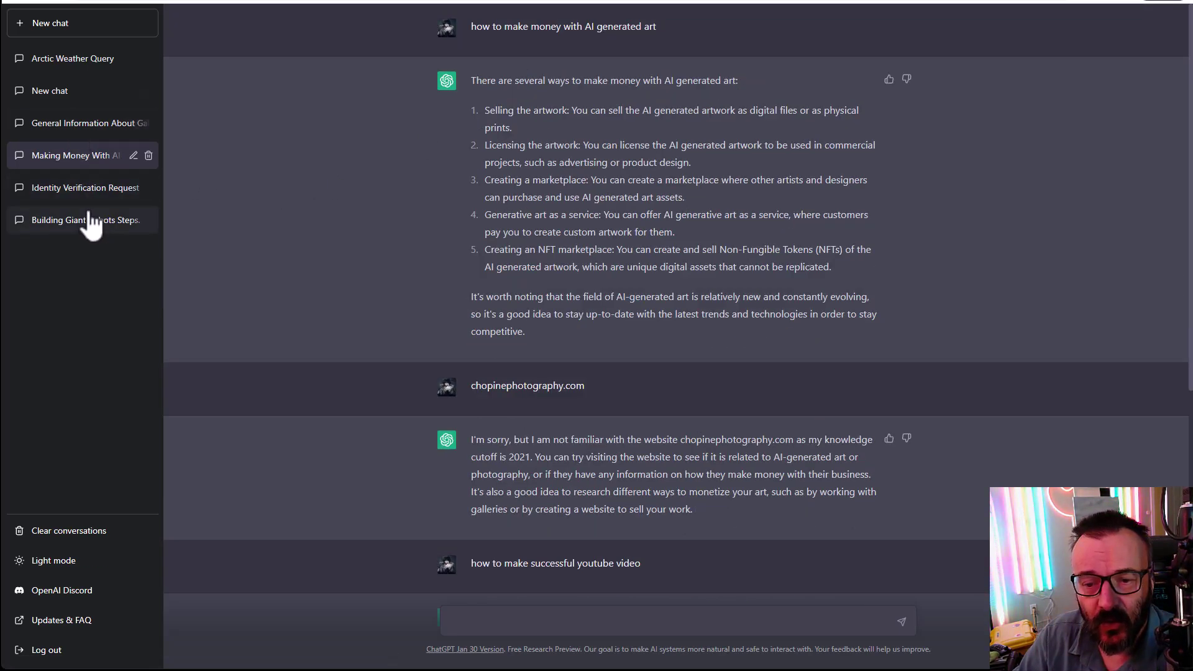
pyautogui.click(118, 224)
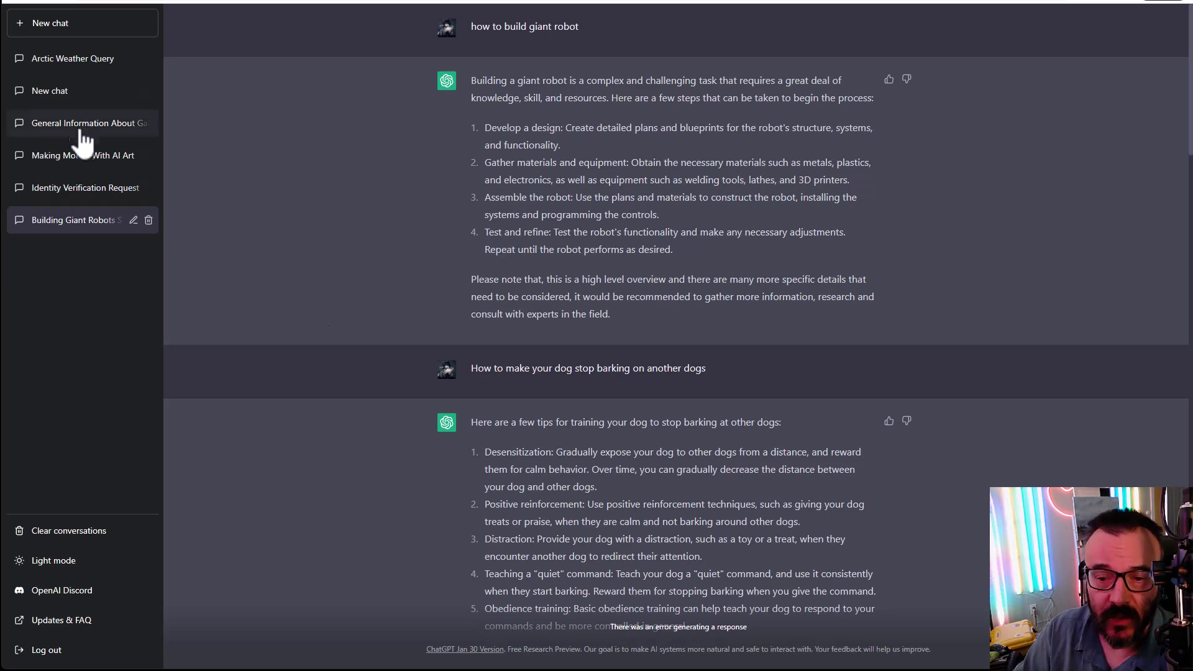
pyautogui.click(72, 158)
pyautogui.click(75, 189)
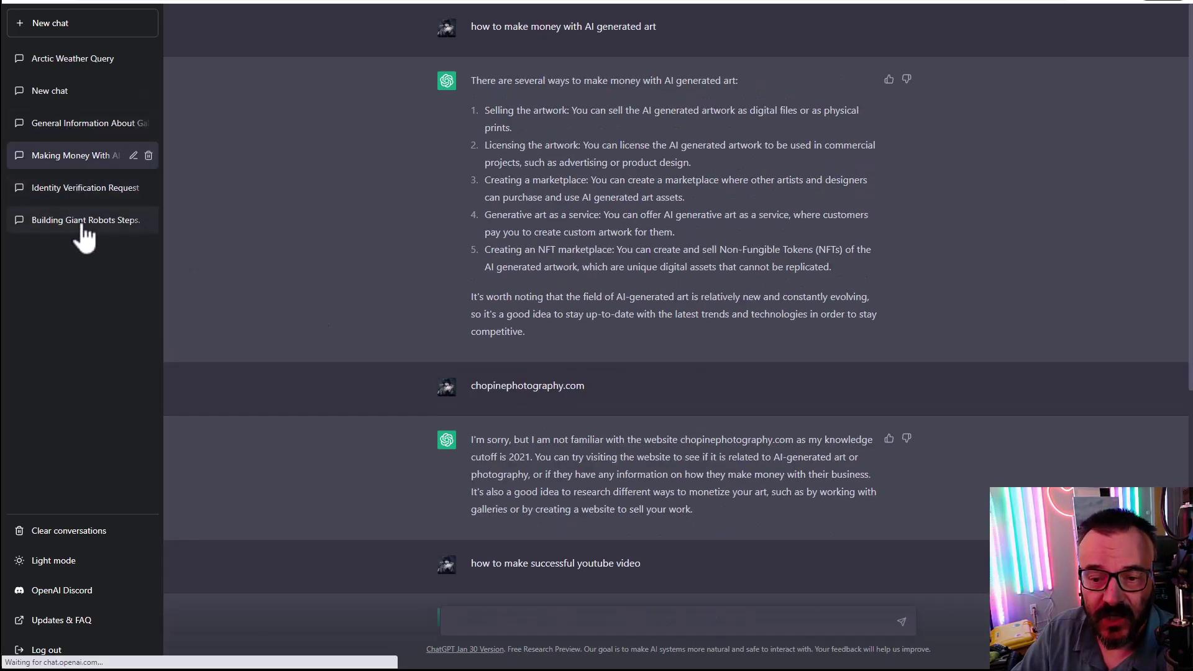
pyautogui.click(85, 221)
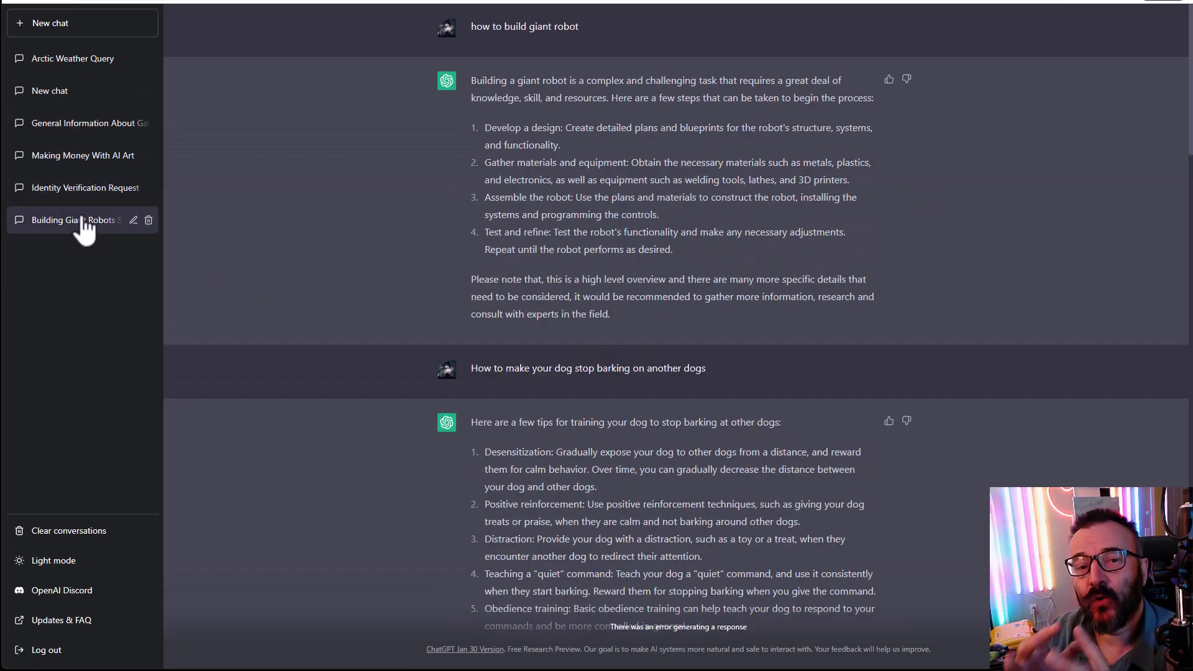